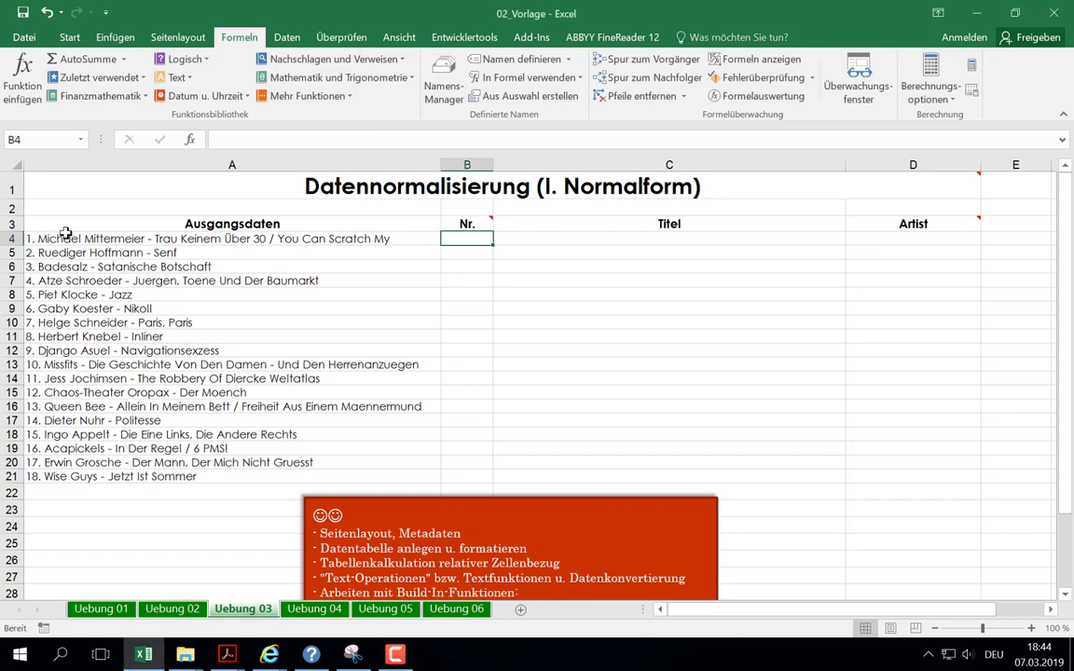
Step: Convert range A3:D21 into an Excel table with header filters, then select cell B4
left_click_drag(65, 219, 904, 477)
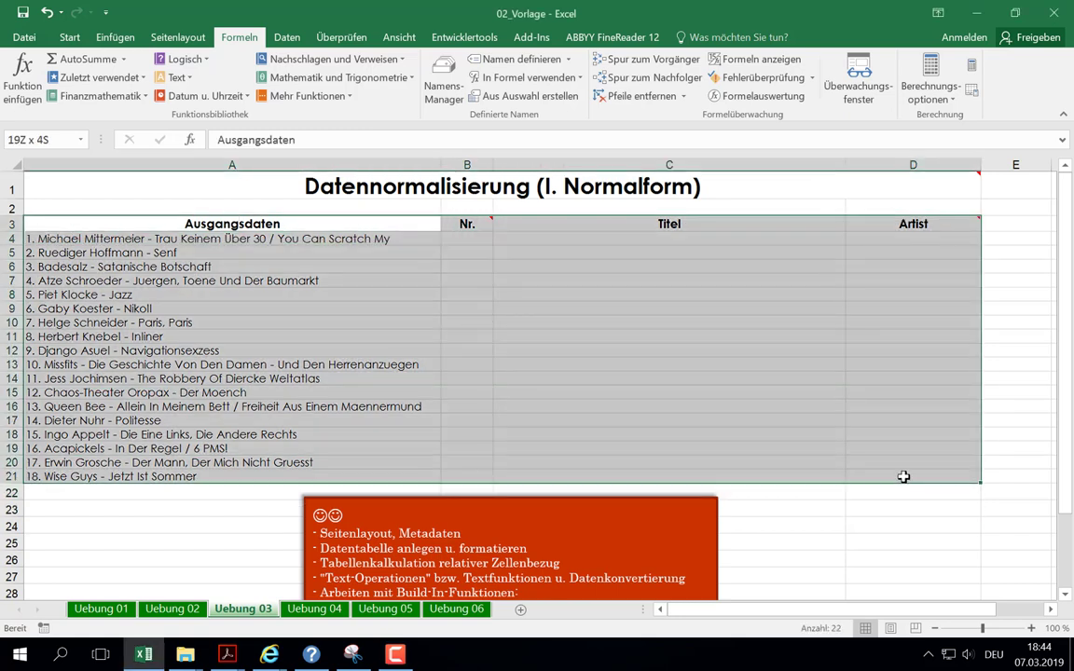
left_click(114, 38)
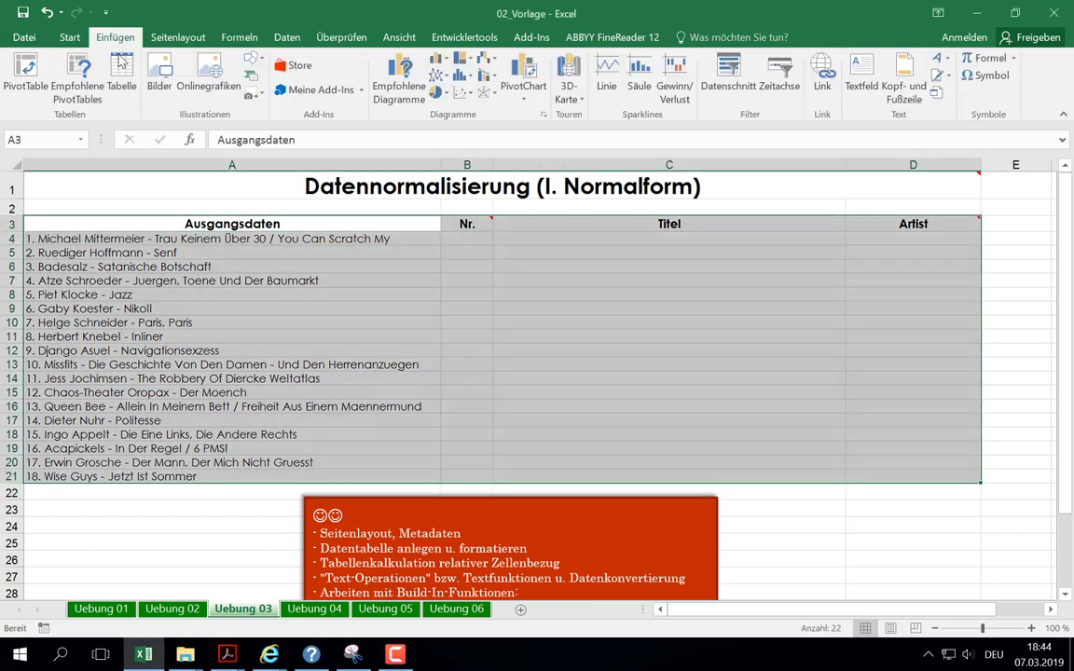
left_click(120, 74)
left_click(439, 463)
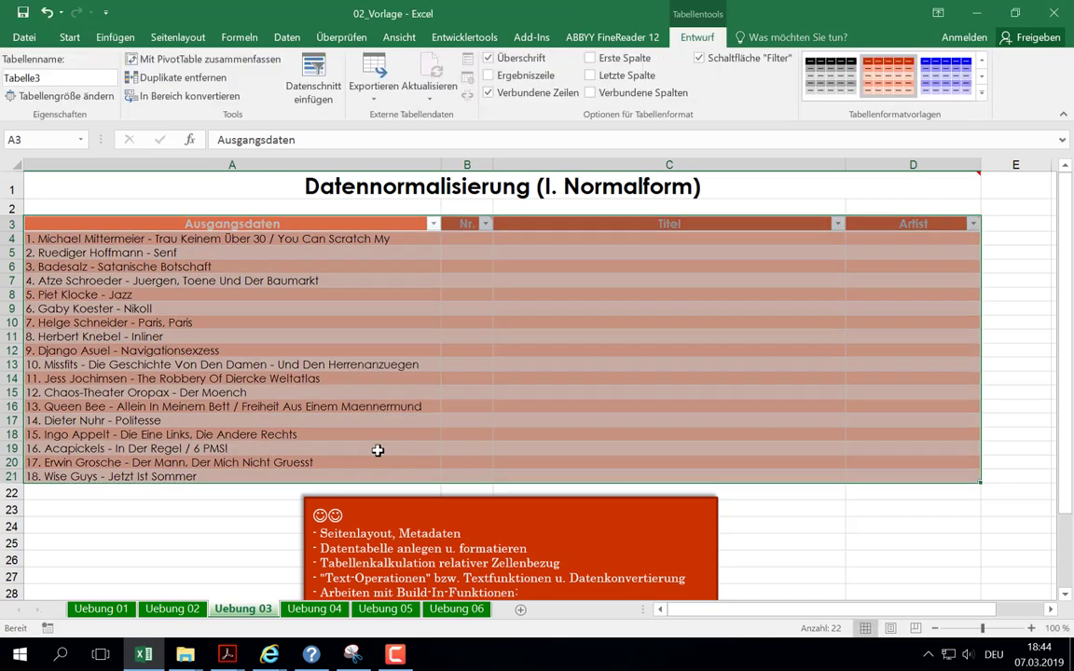
left_click(471, 234)
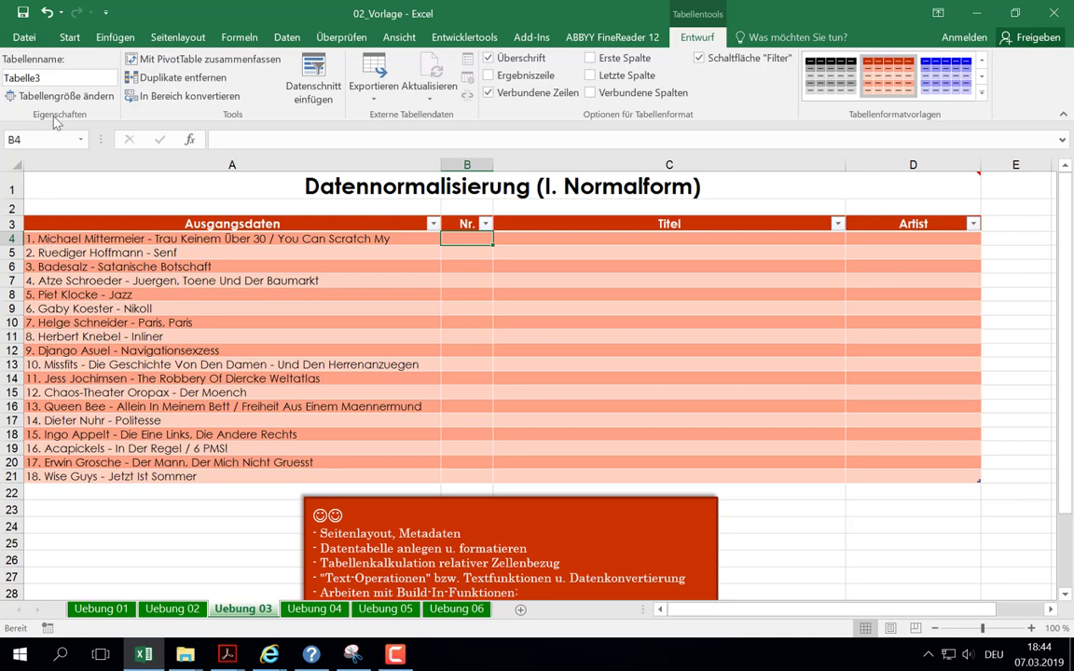
left_click(244, 42)
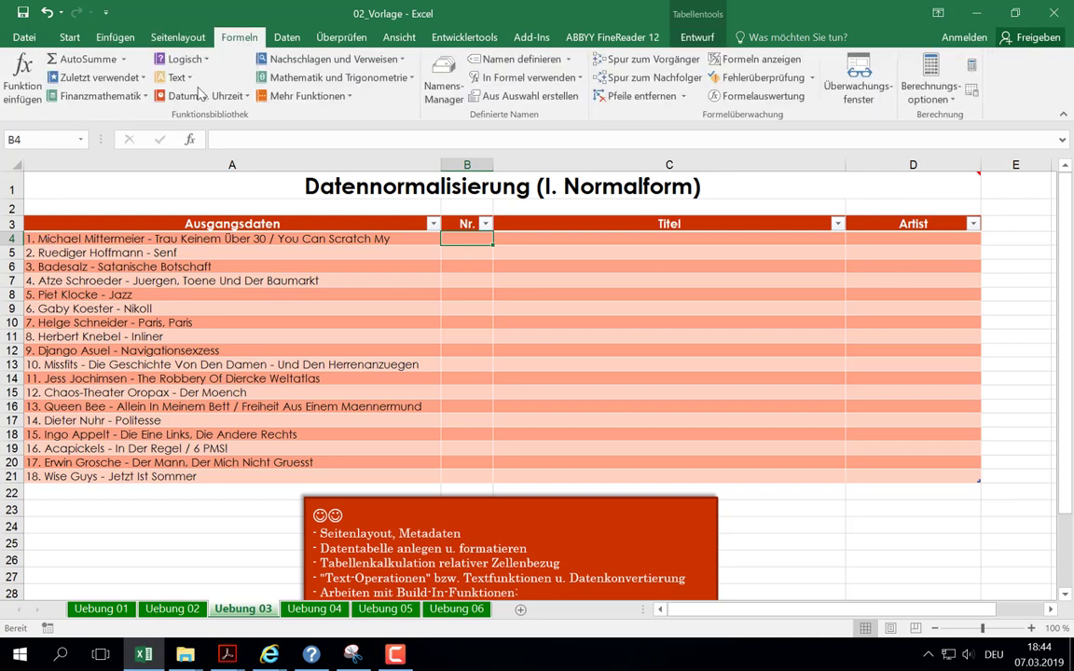
left_click(190, 78)
scroll(233, 350, "down", 2)
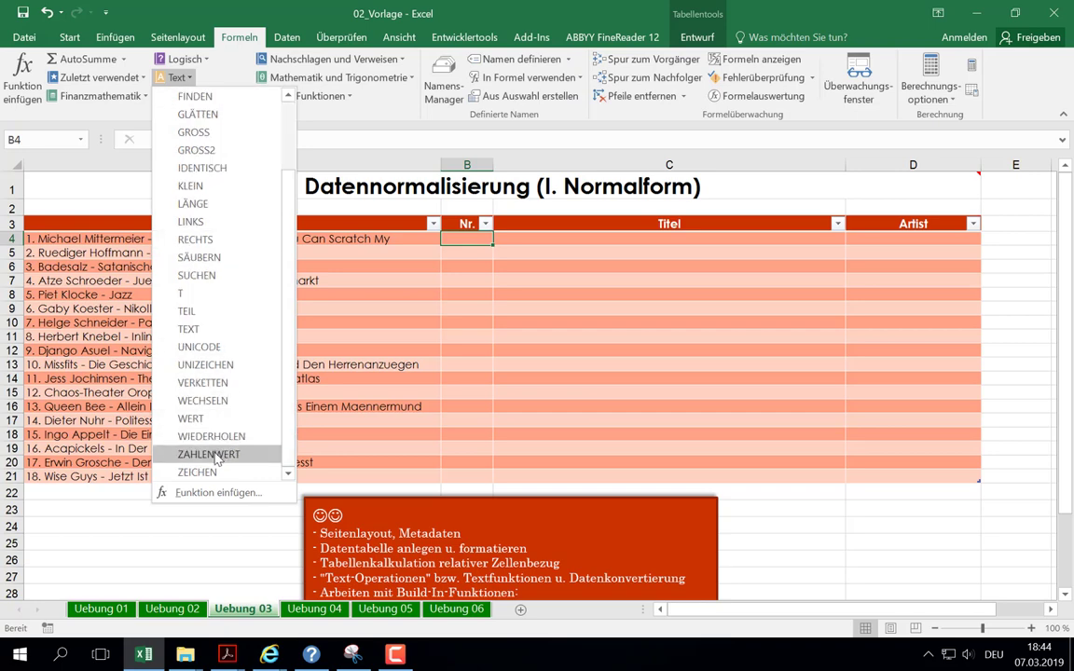
left_click(192, 419)
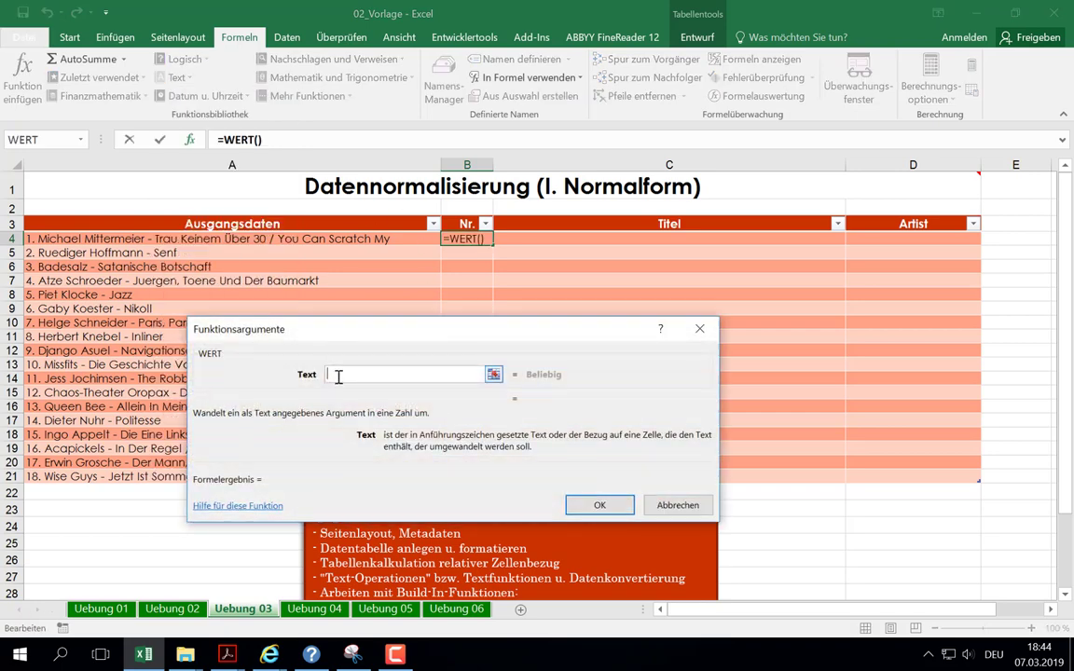
left_click(81, 139)
left_click(23, 233)
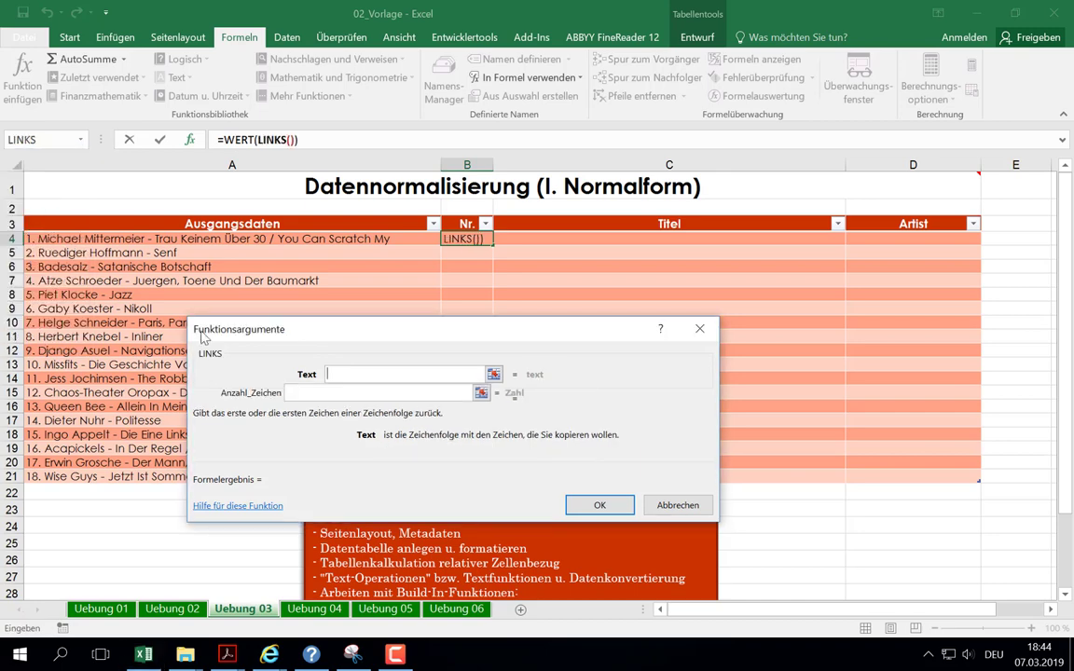
left_click(84, 239)
left_click(309, 392)
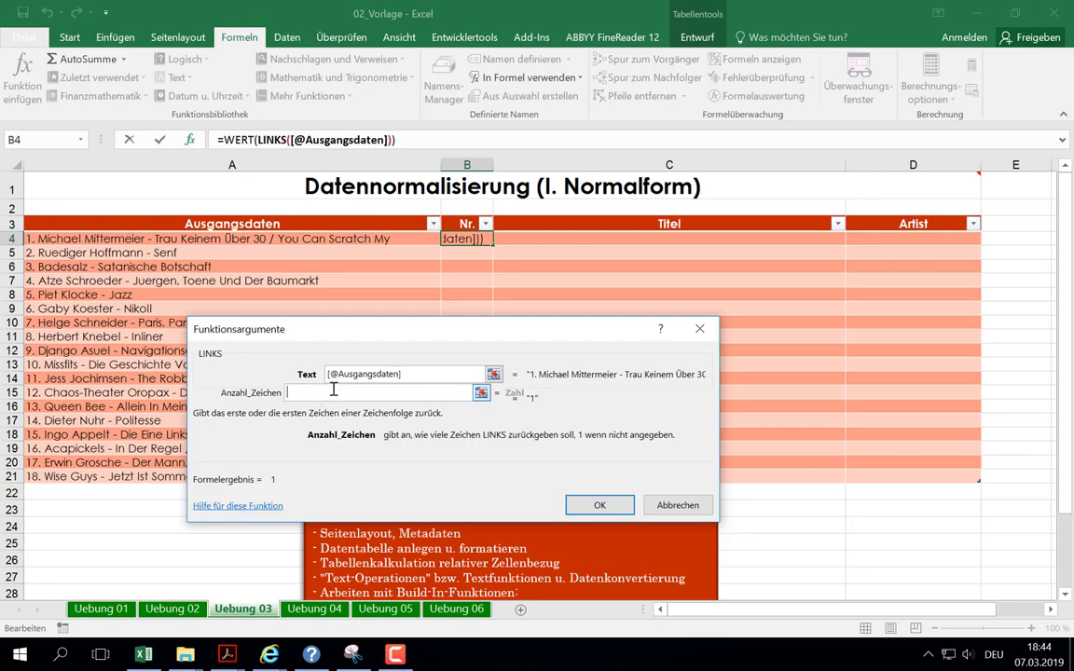
left_click(82, 140)
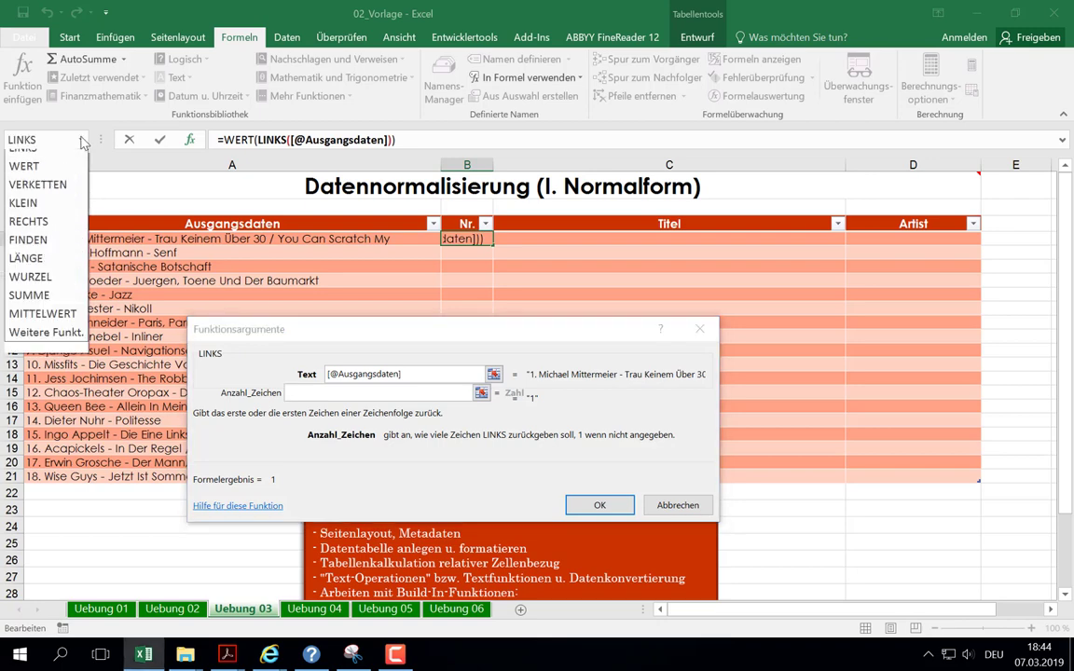
left_click(31, 248)
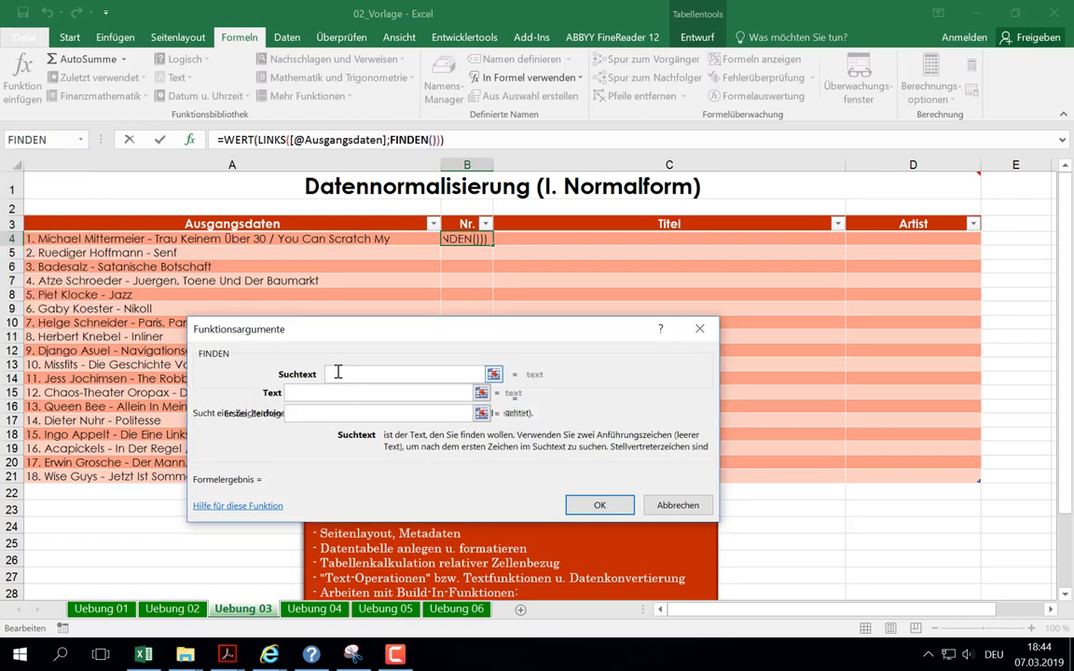
type(".")
key("Tab")
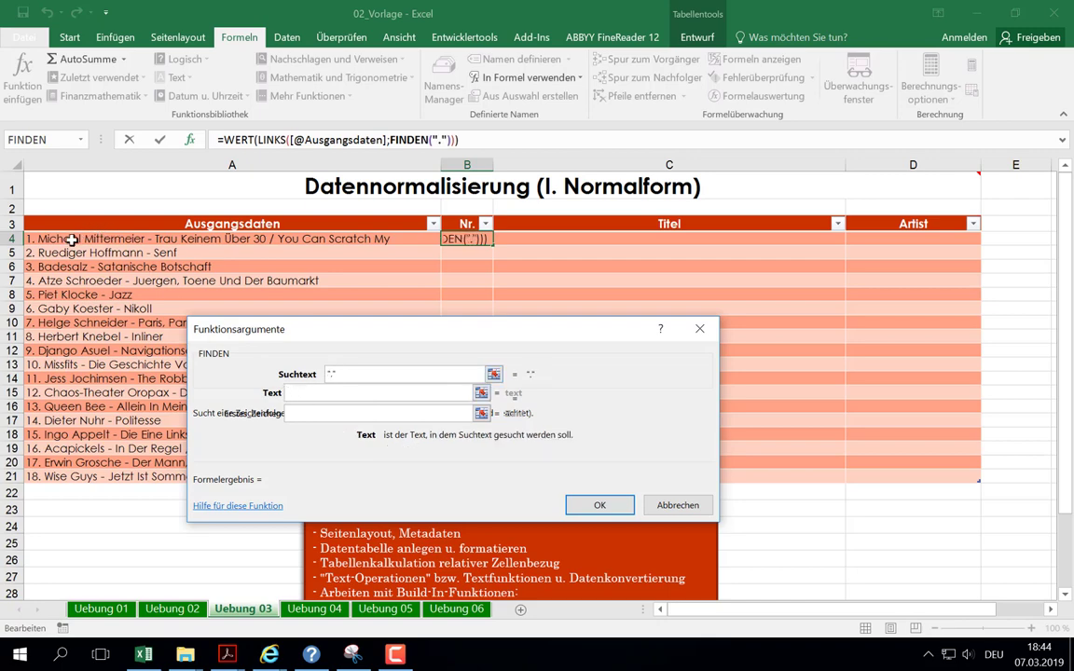
left_click(71, 240)
left_click(274, 139)
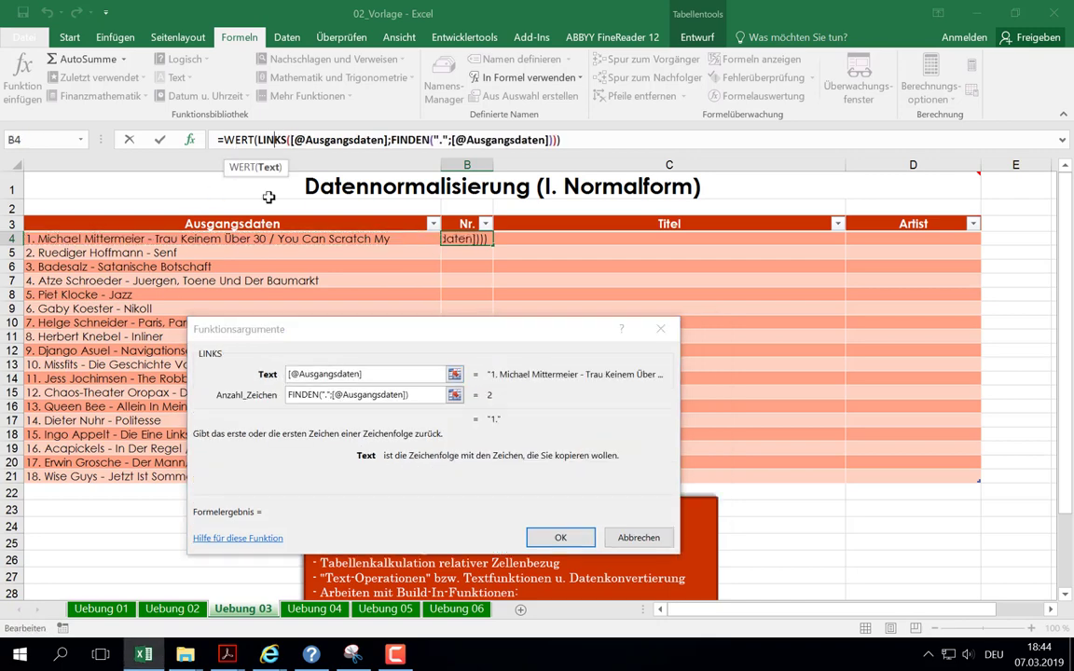
left_click(412, 394)
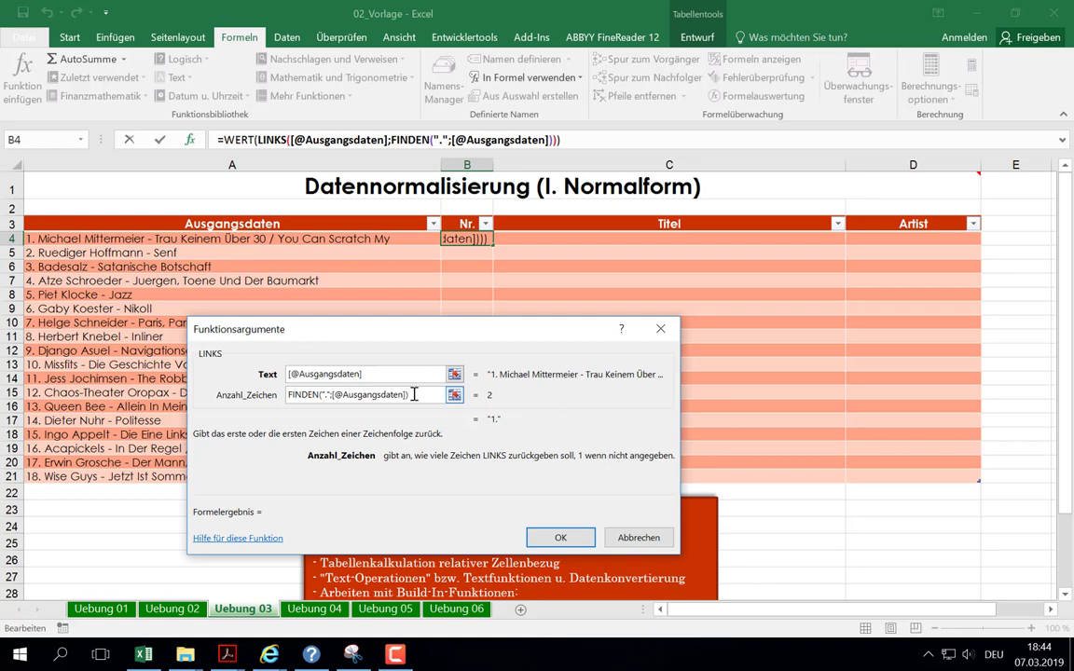
type("-1")
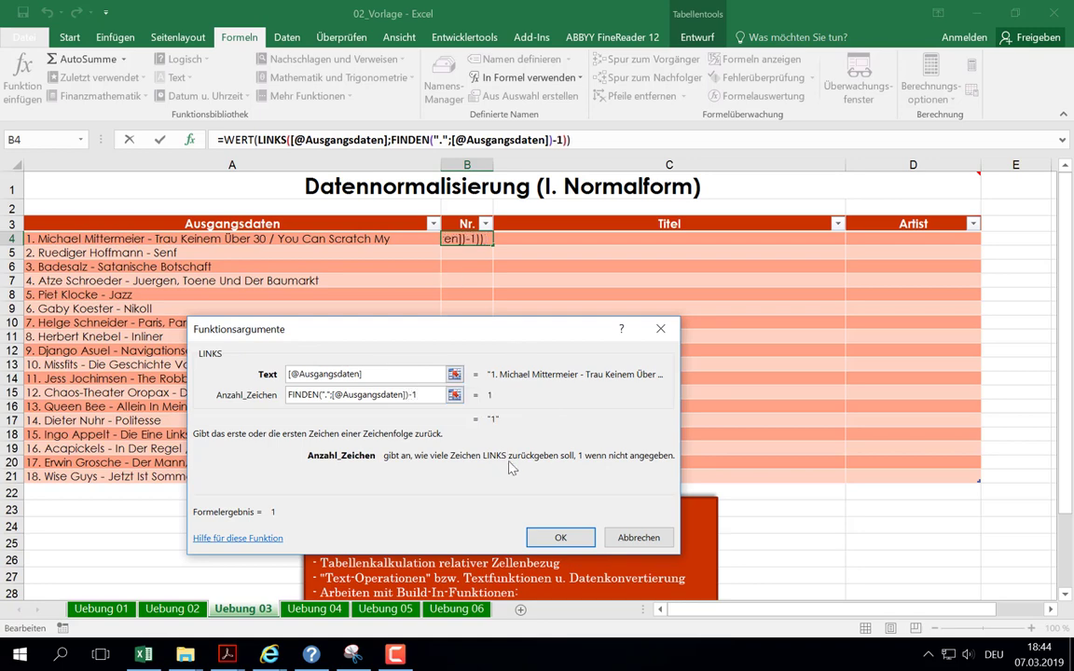
left_click(242, 139)
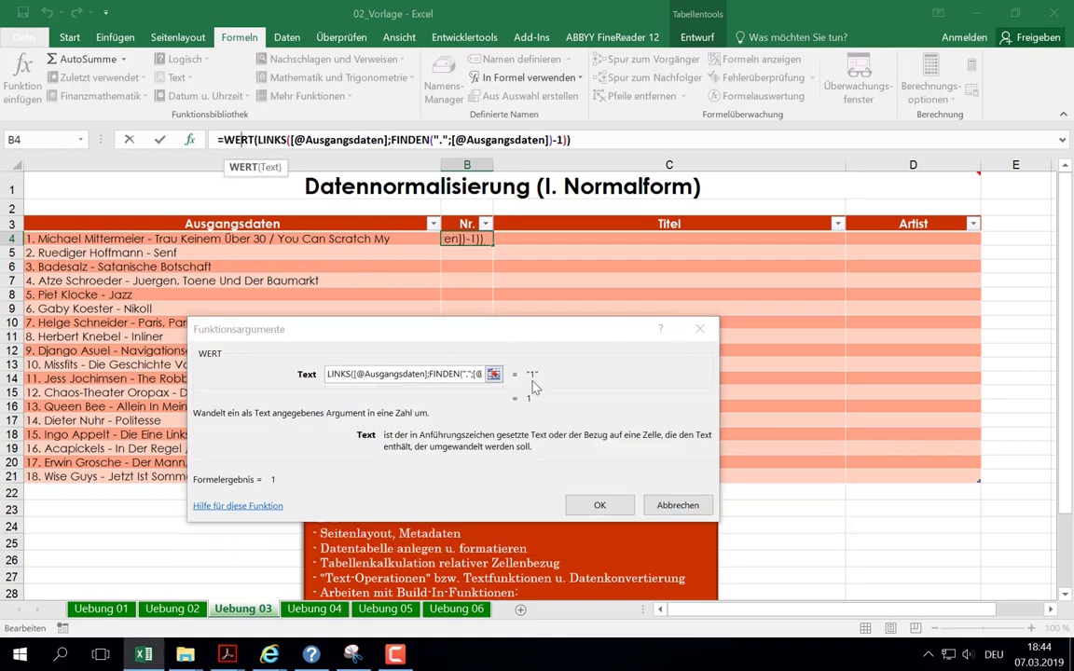
left_click(596, 504)
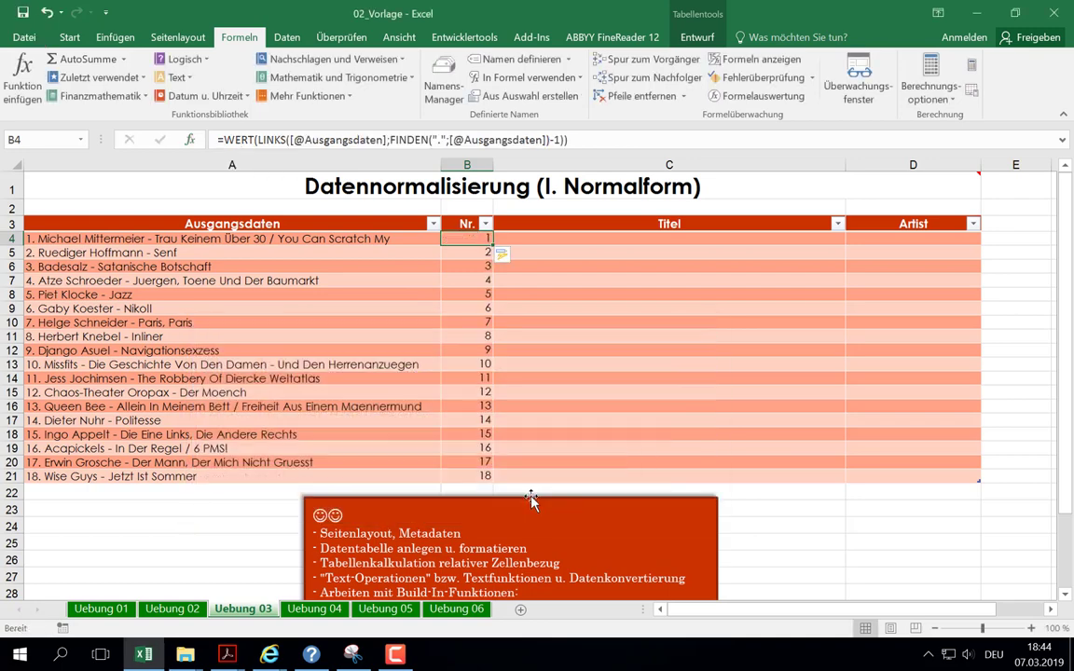
left_click(566, 237)
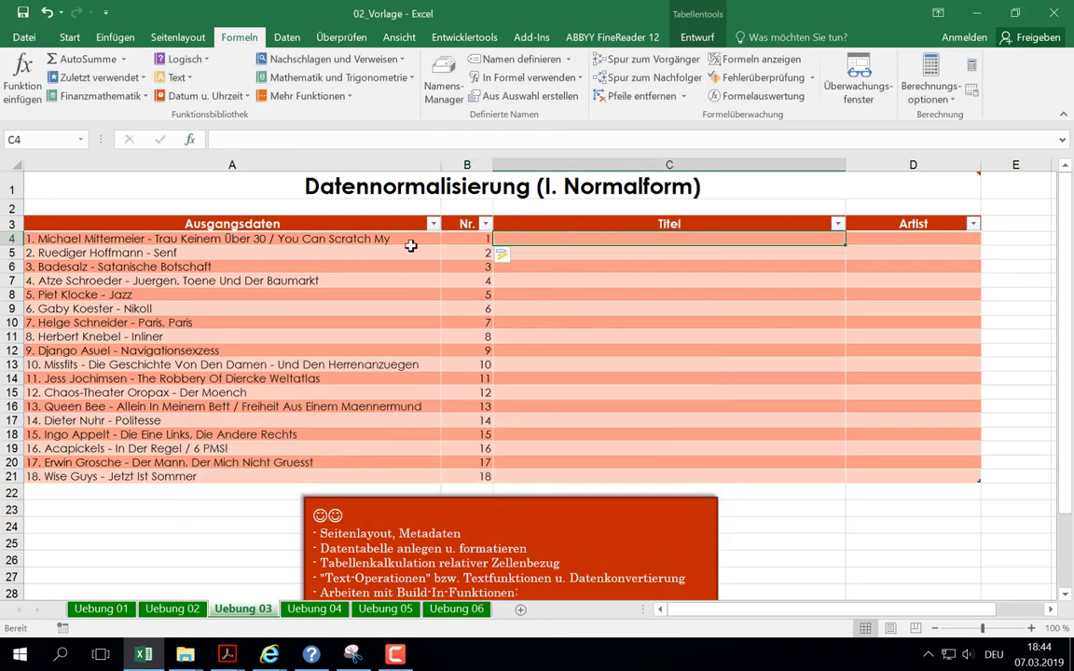
left_click(177, 77)
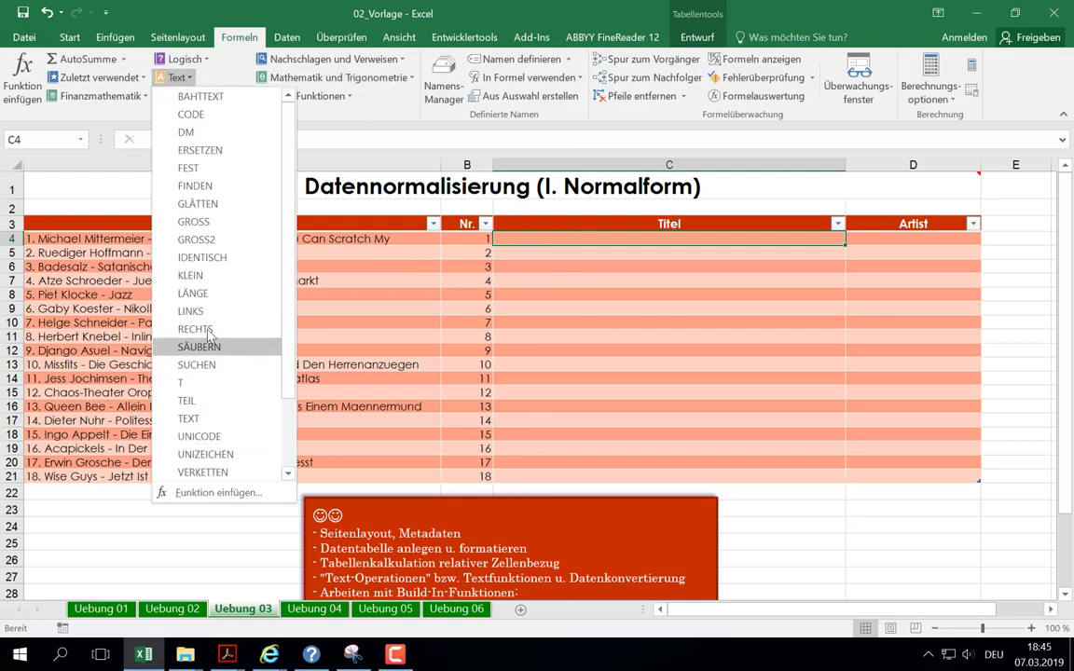
left_click(207, 333)
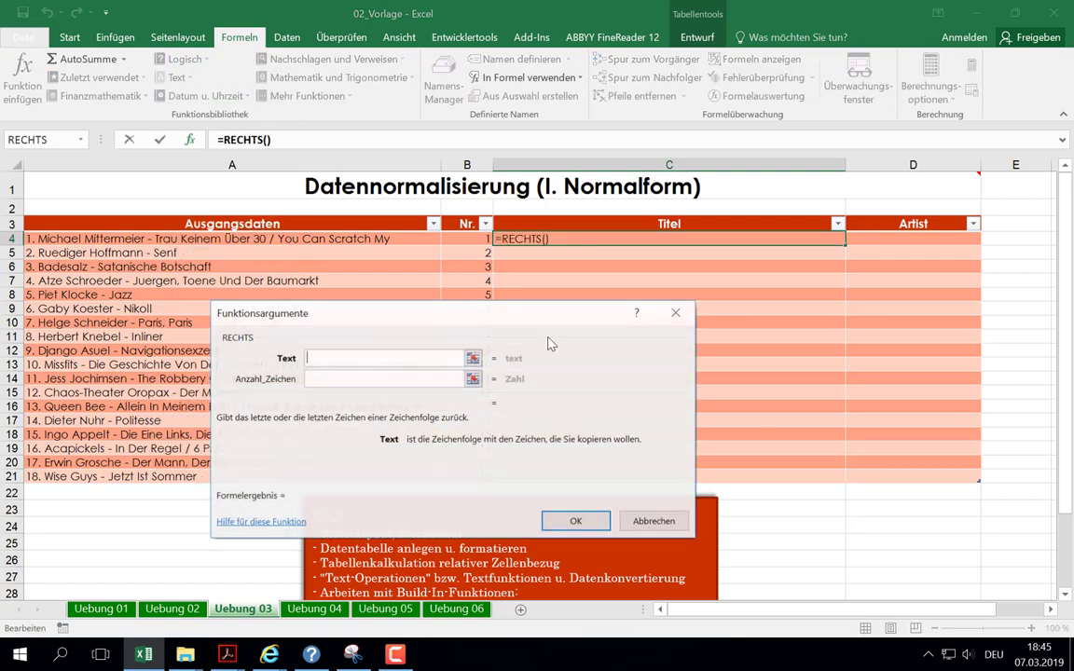
left_click_drag(579, 313, 738, 335)
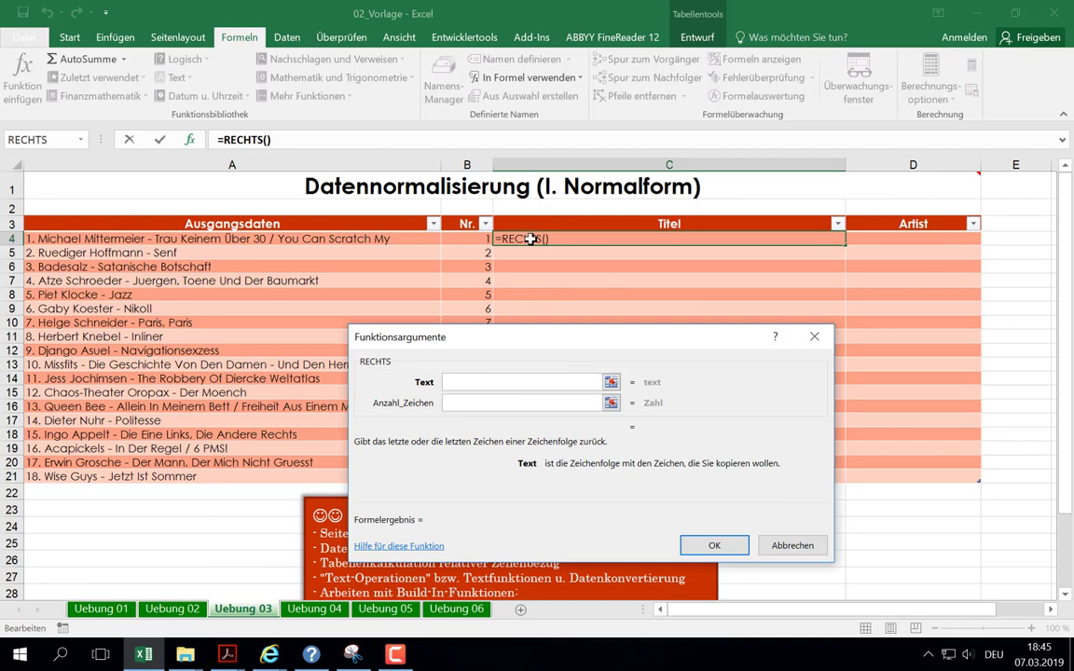
left_click(309, 239)
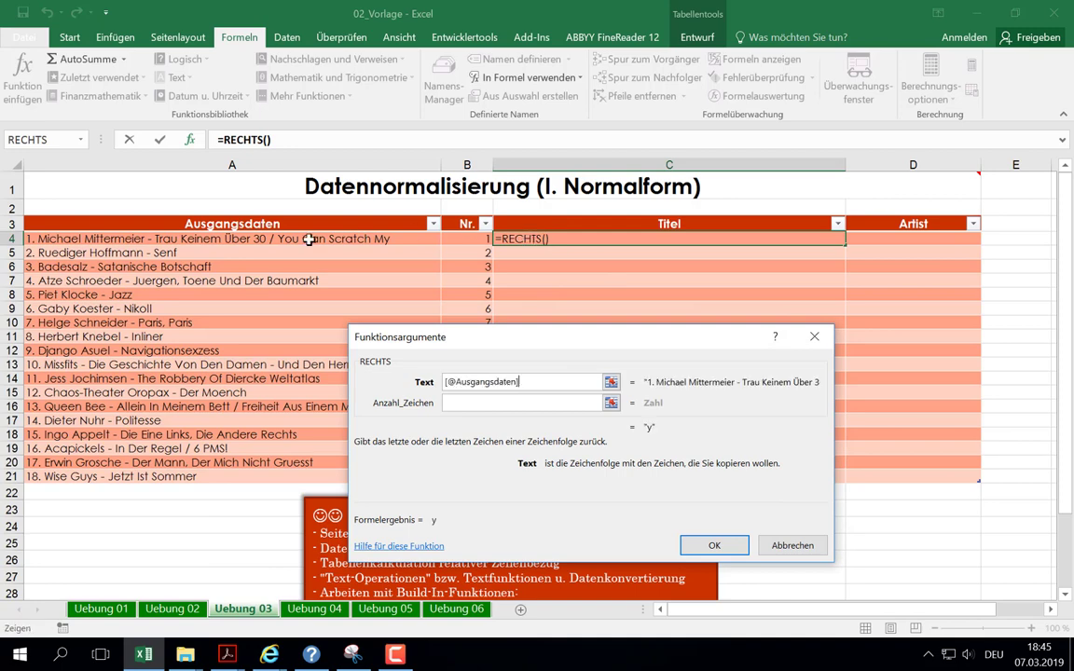
left_click(492, 399)
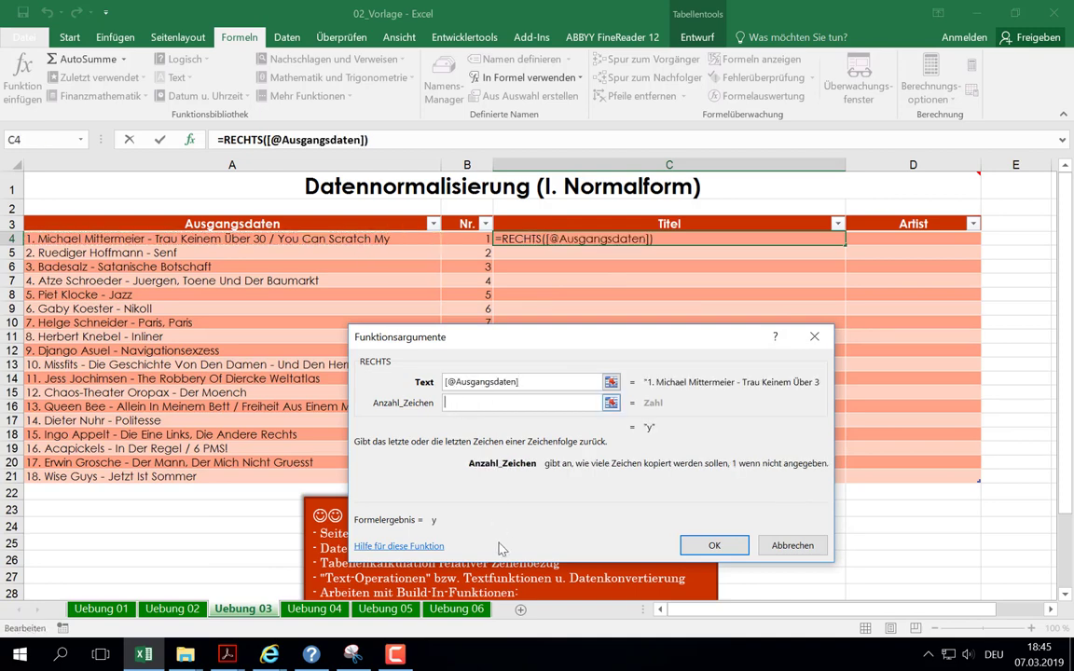
left_click(80, 139)
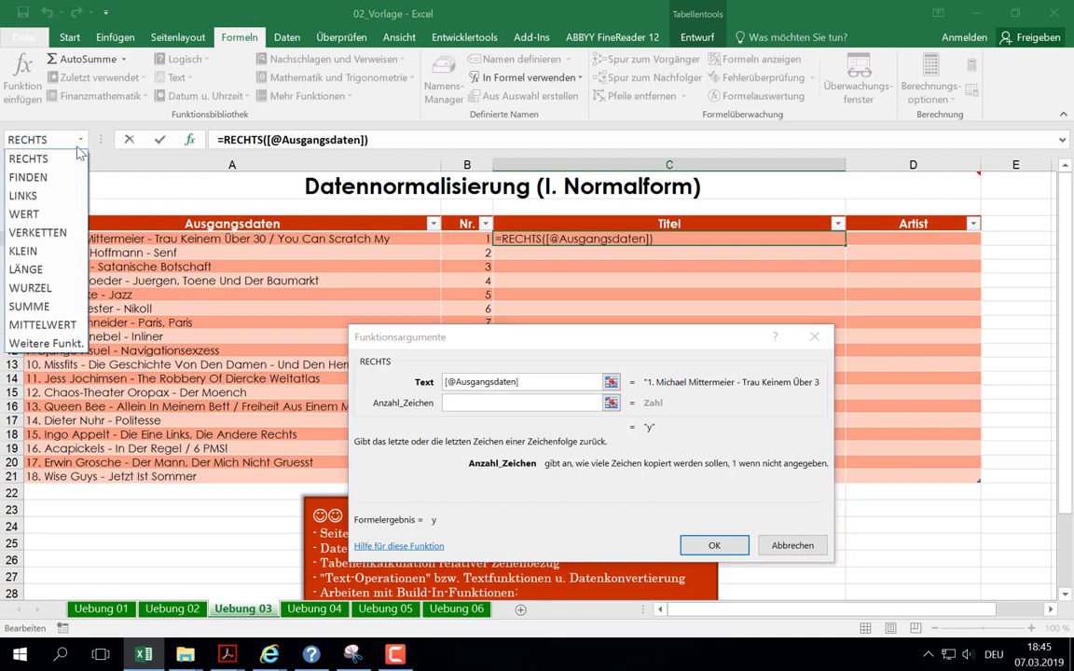
left_click(29, 269)
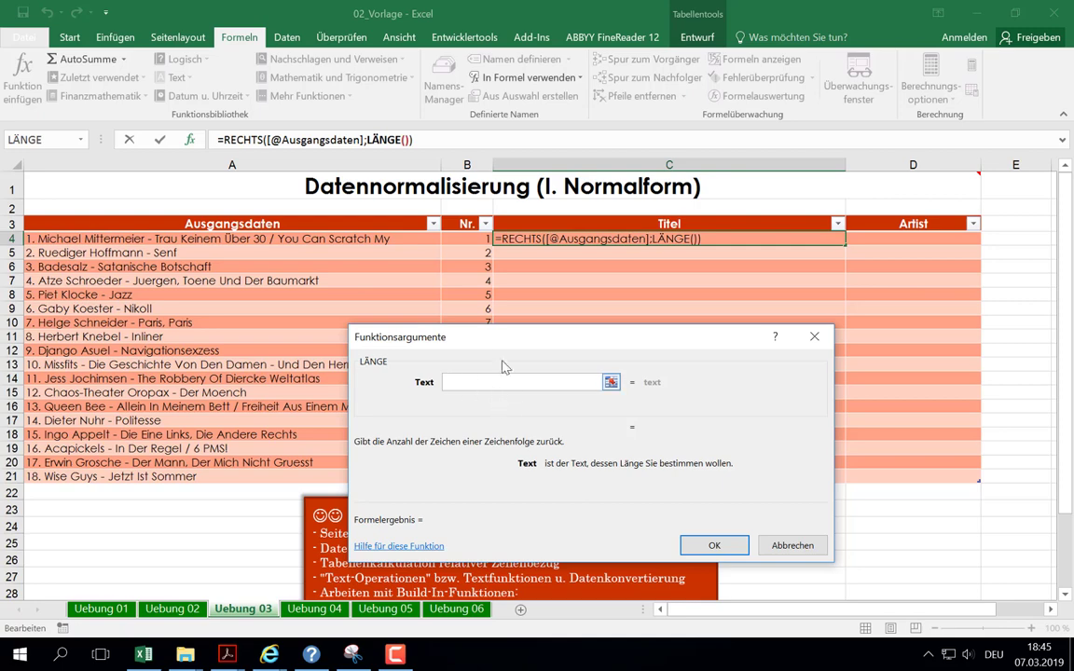
left_click(343, 238)
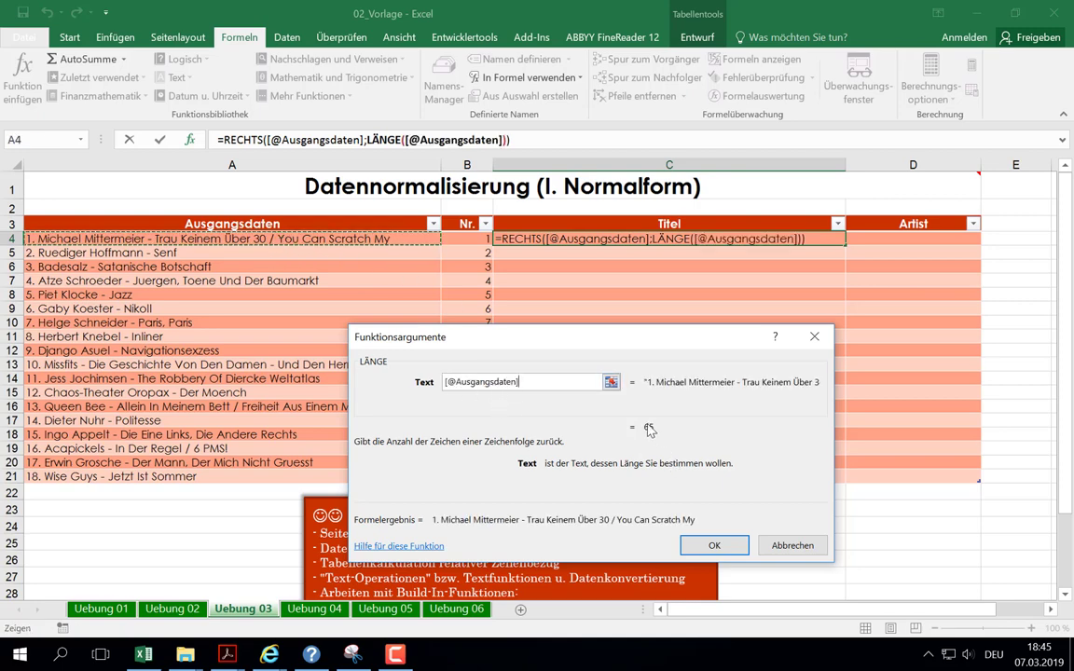
left_click(245, 138)
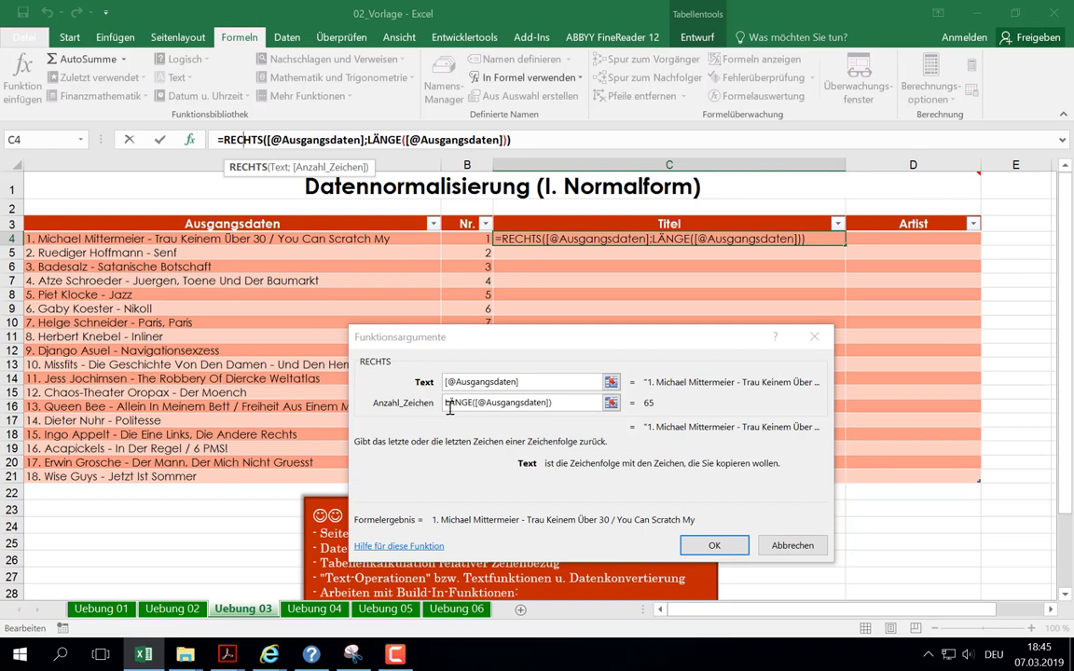
left_click(576, 408)
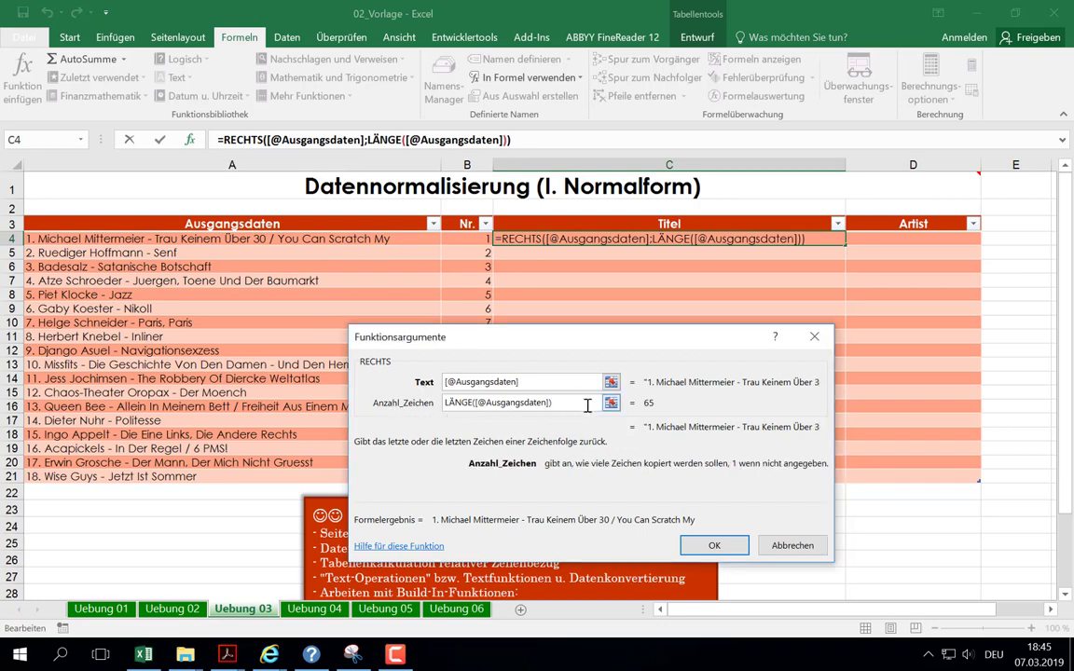
type("-")
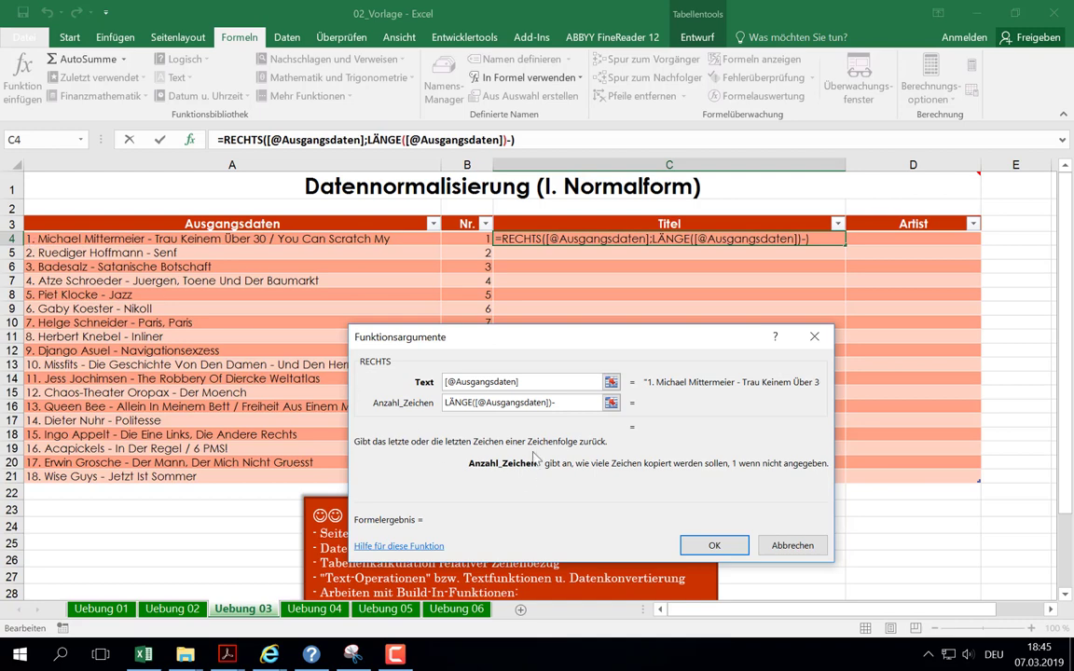
left_click(82, 140)
left_click(32, 186)
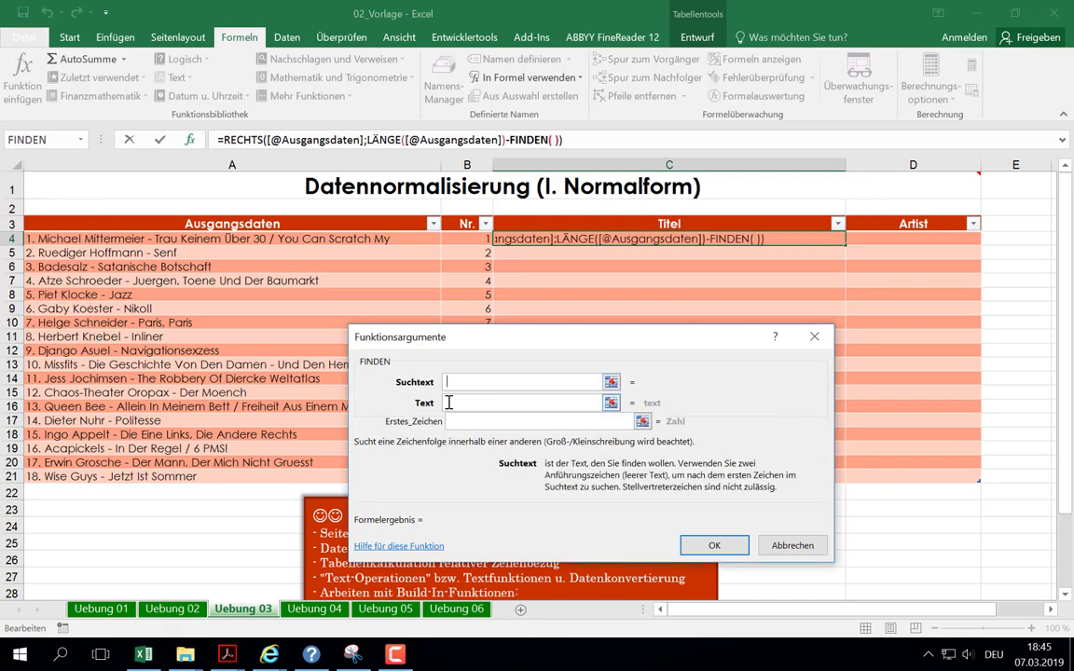
key("Tab")
left_click(58, 239)
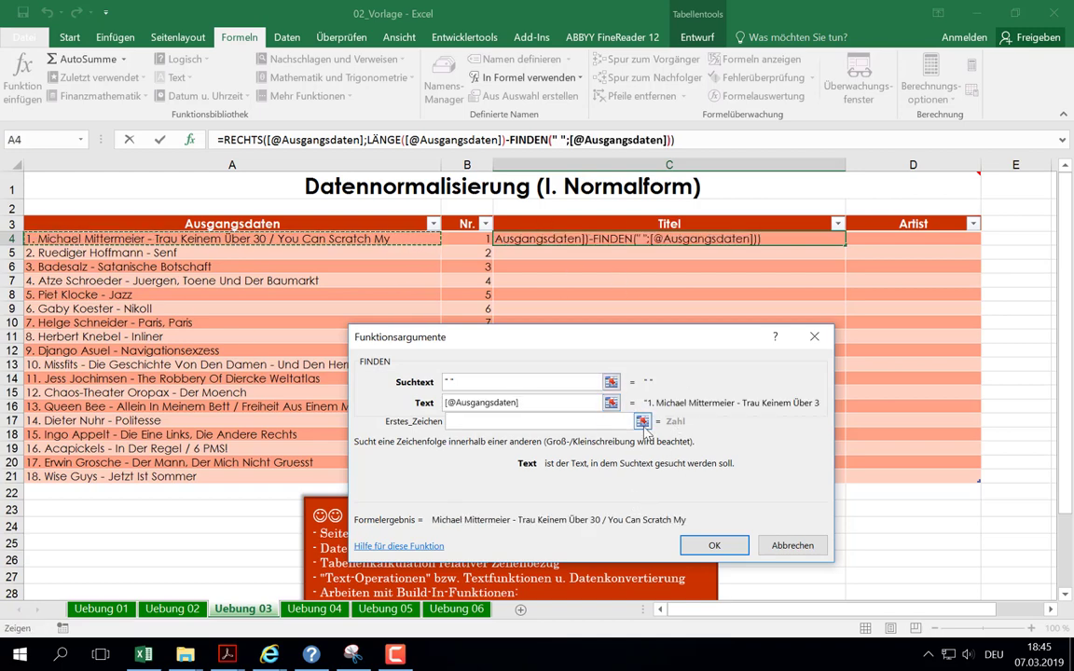
left_click(242, 140)
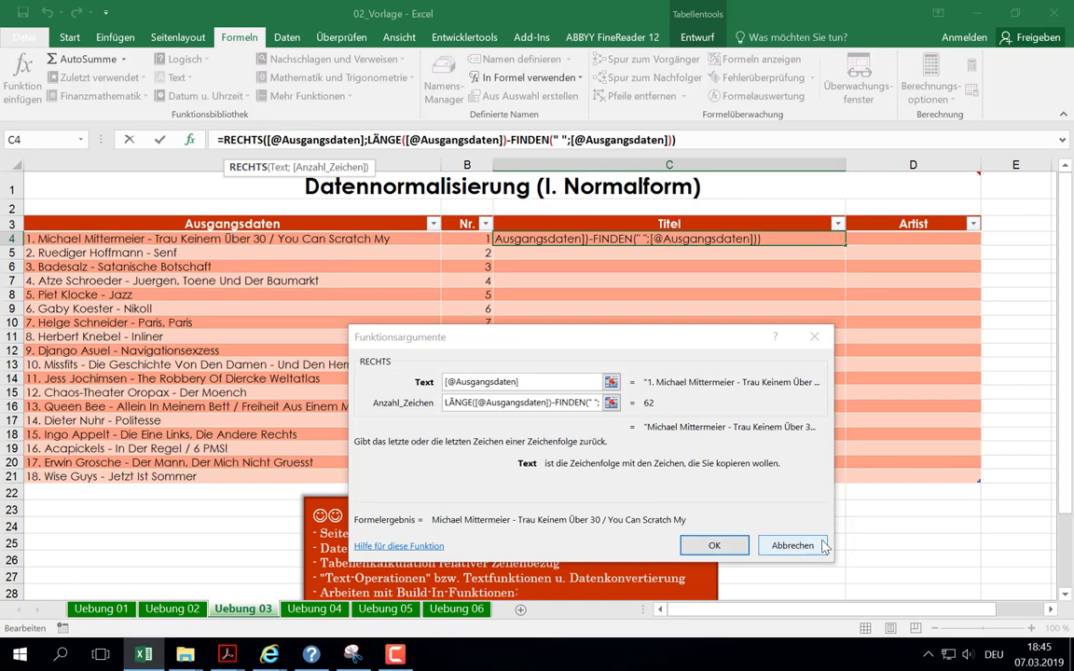
left_click(757, 431)
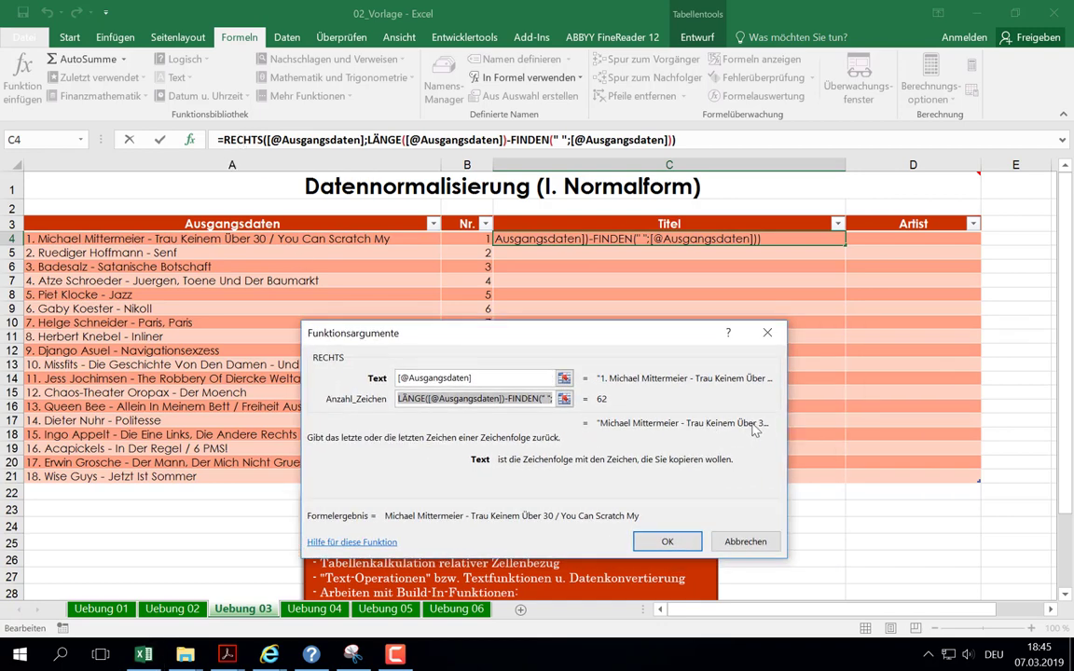
left_click_drag(506, 398, 755, 508)
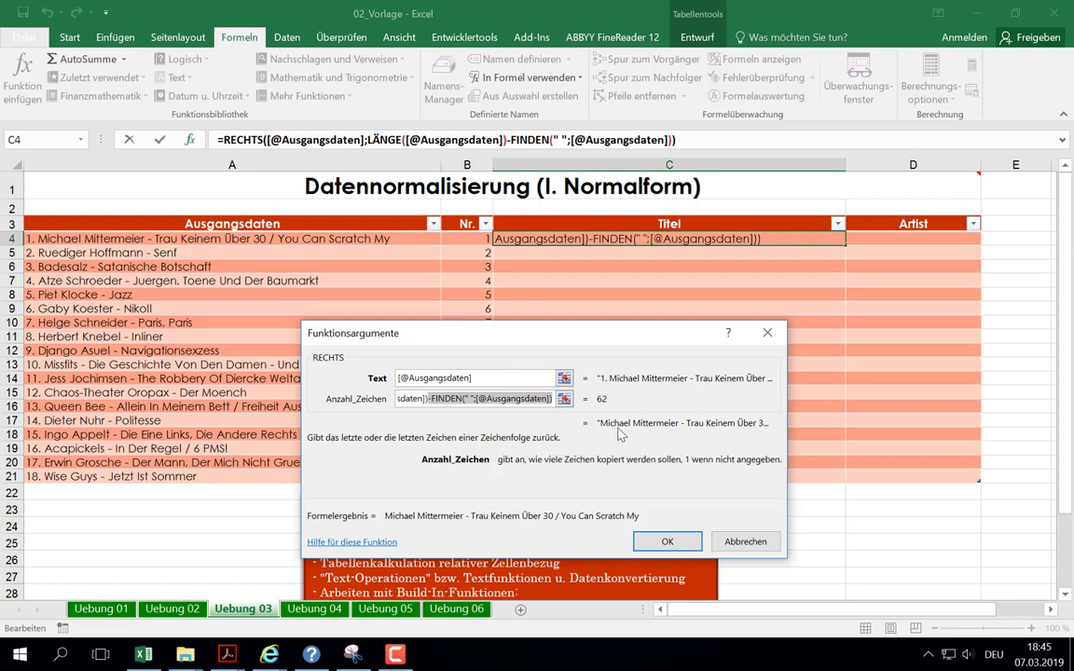
left_click(670, 542)
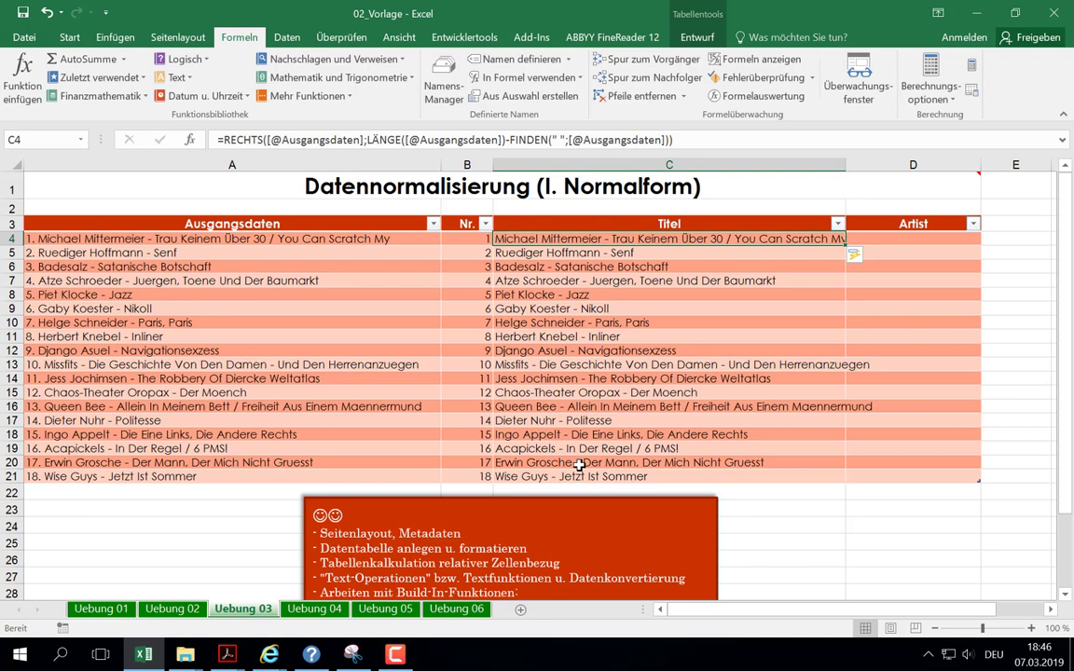
Step: Click the FINDEN part of C4's formula in the formula bar to edit it
left_click(523, 140)
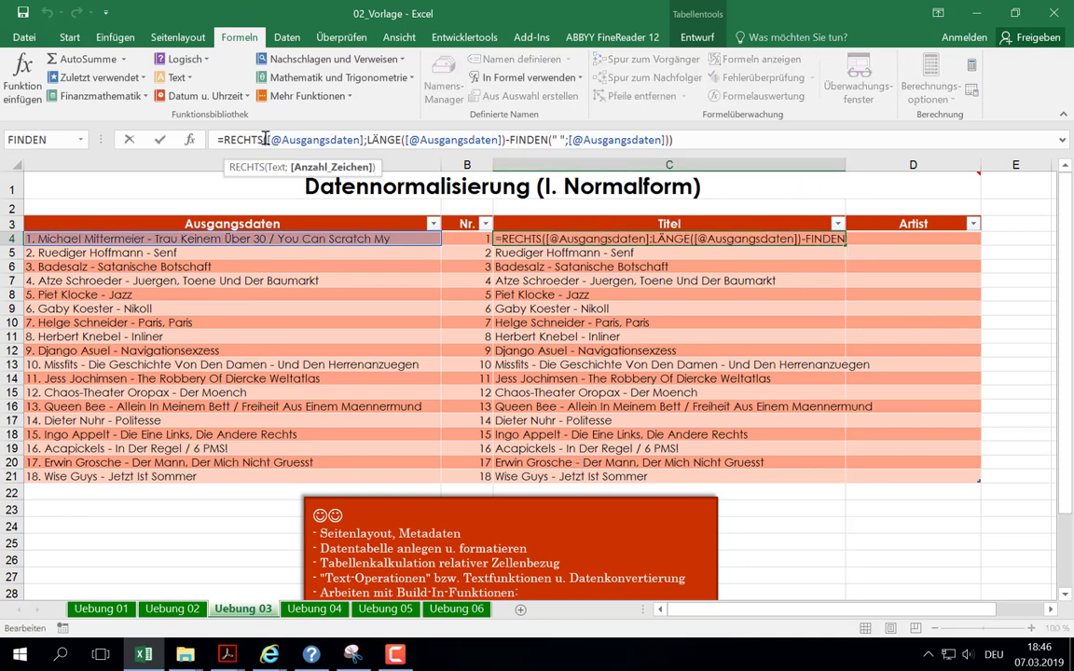
Step: Change FINDEN's search text to "-", append -1 to RECHTS's character count, and confirm
left_click(190, 140)
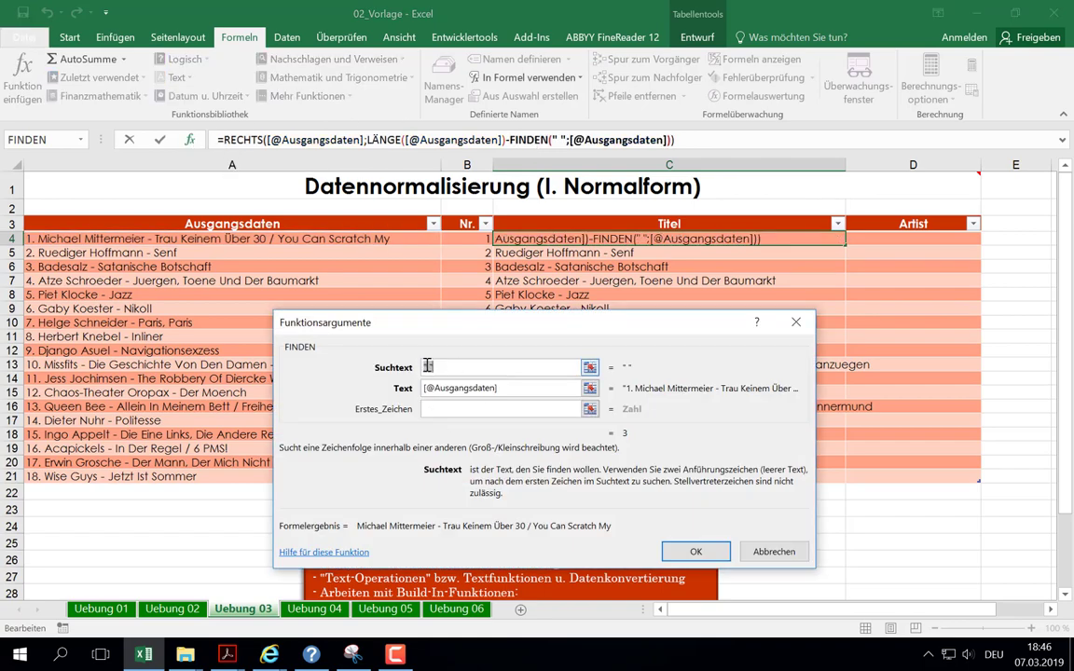
key("BackSpace")
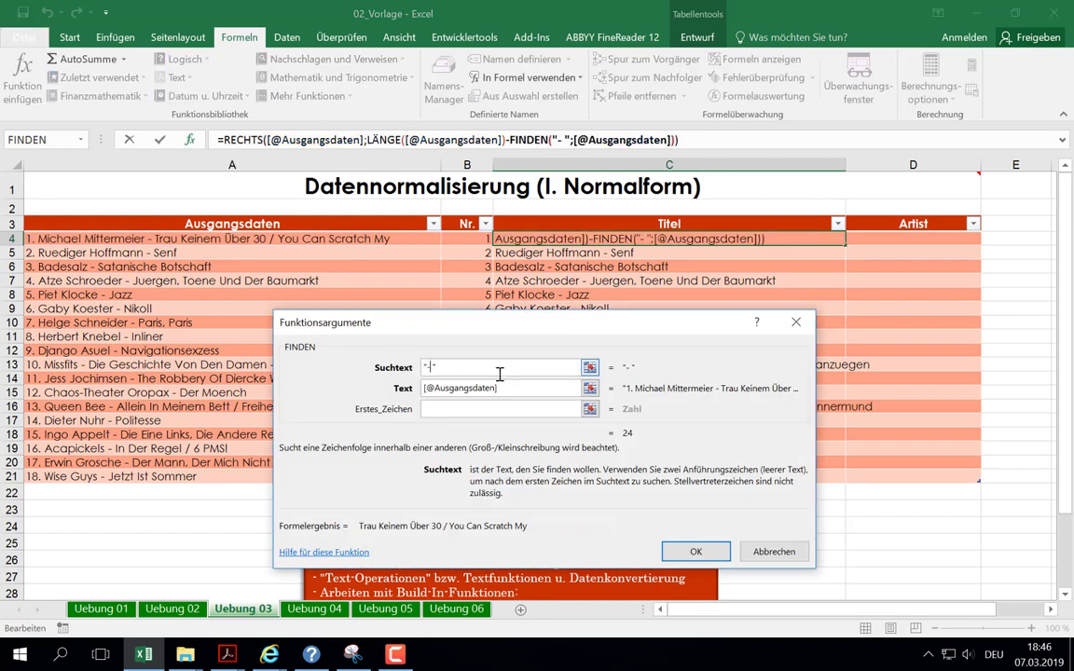
type("-")
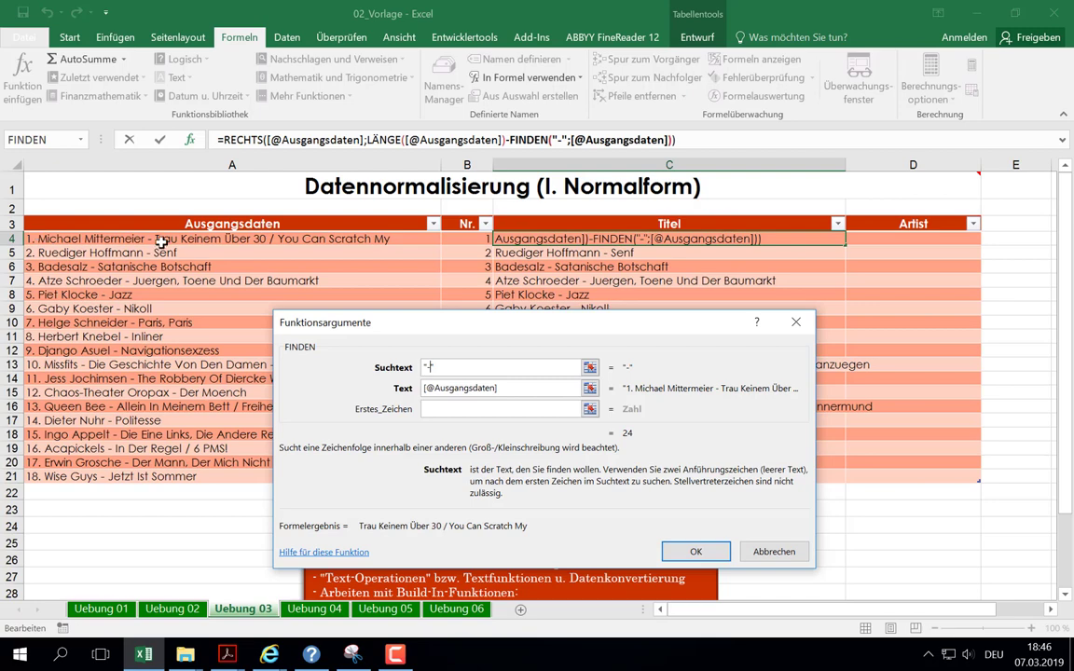
left_click(256, 142)
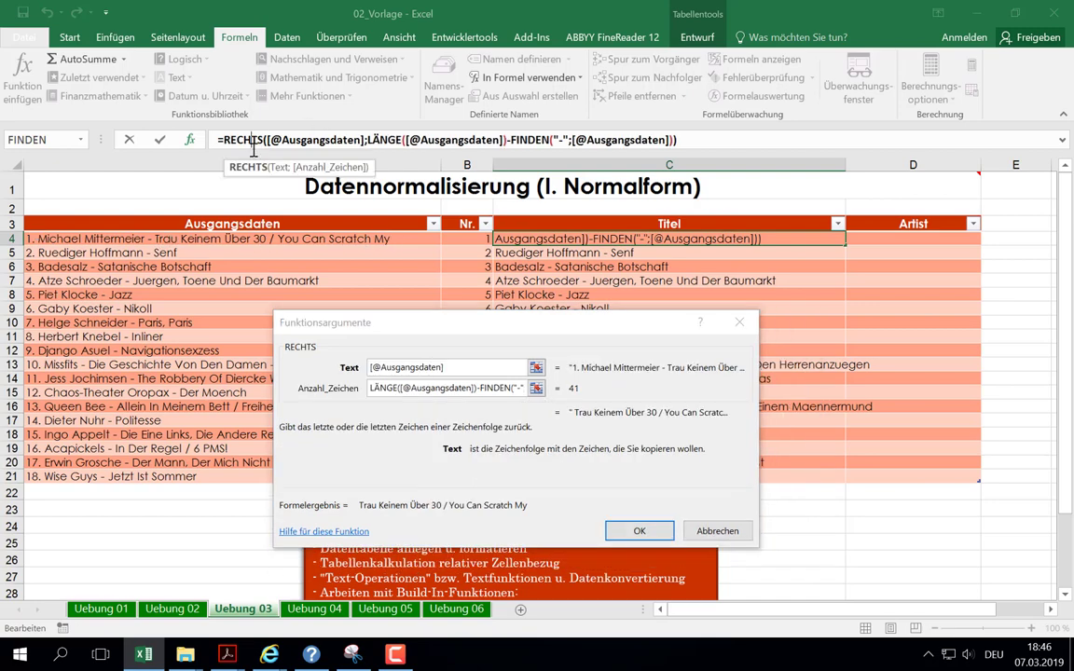
left_click(493, 390)
key("Right")
key("Right")
key("Right")
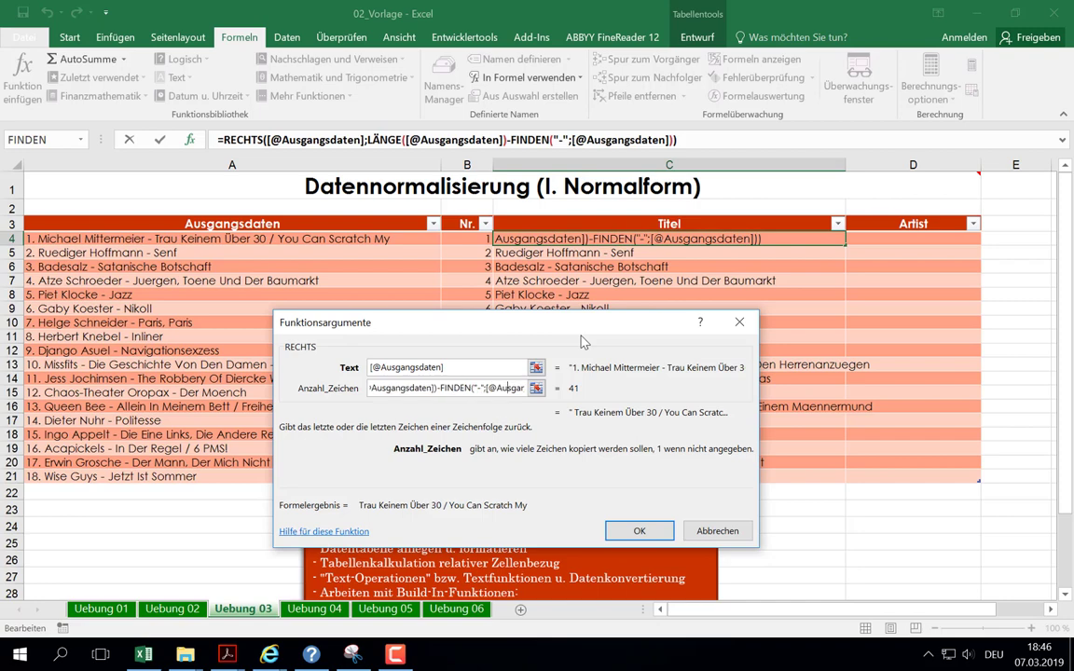
key("Right")
key("Right")
key("Right")
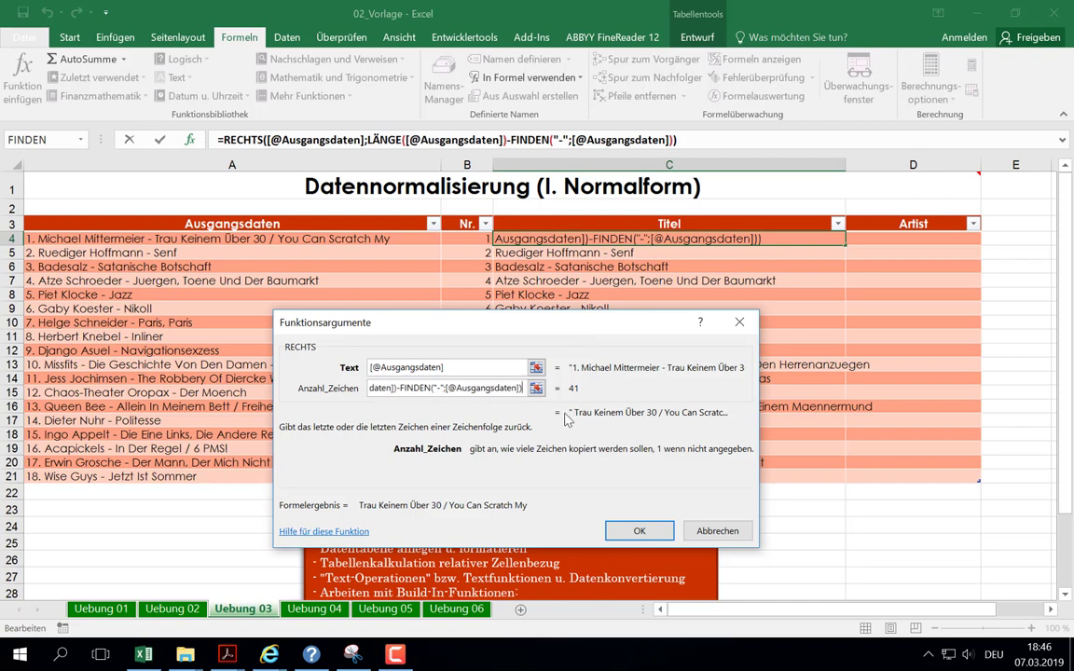
type("-1")
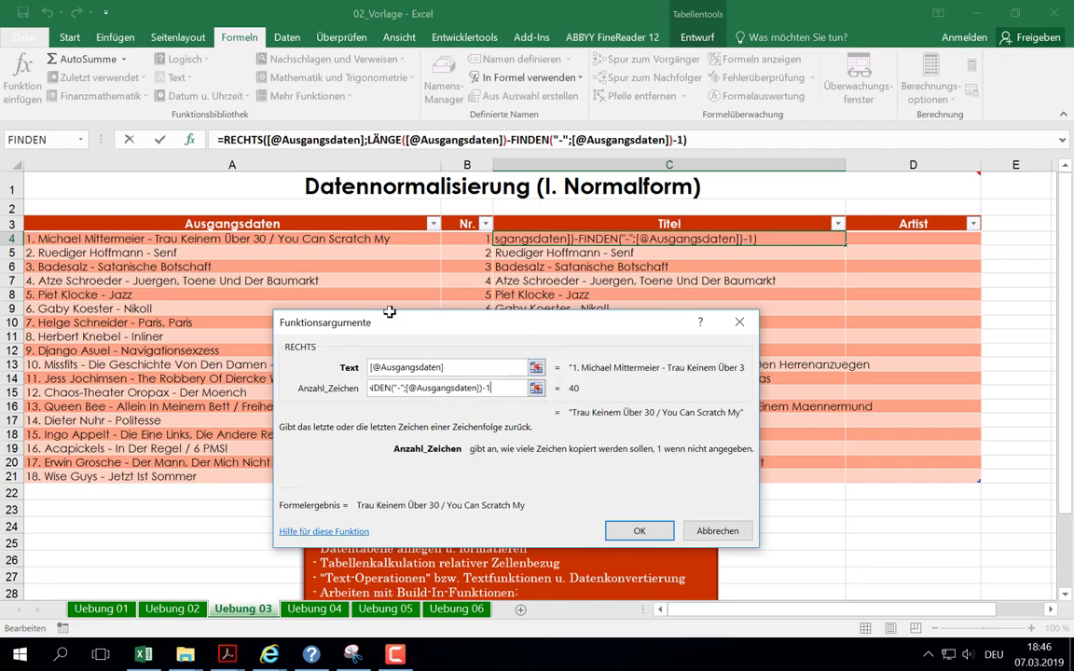
left_click(640, 531)
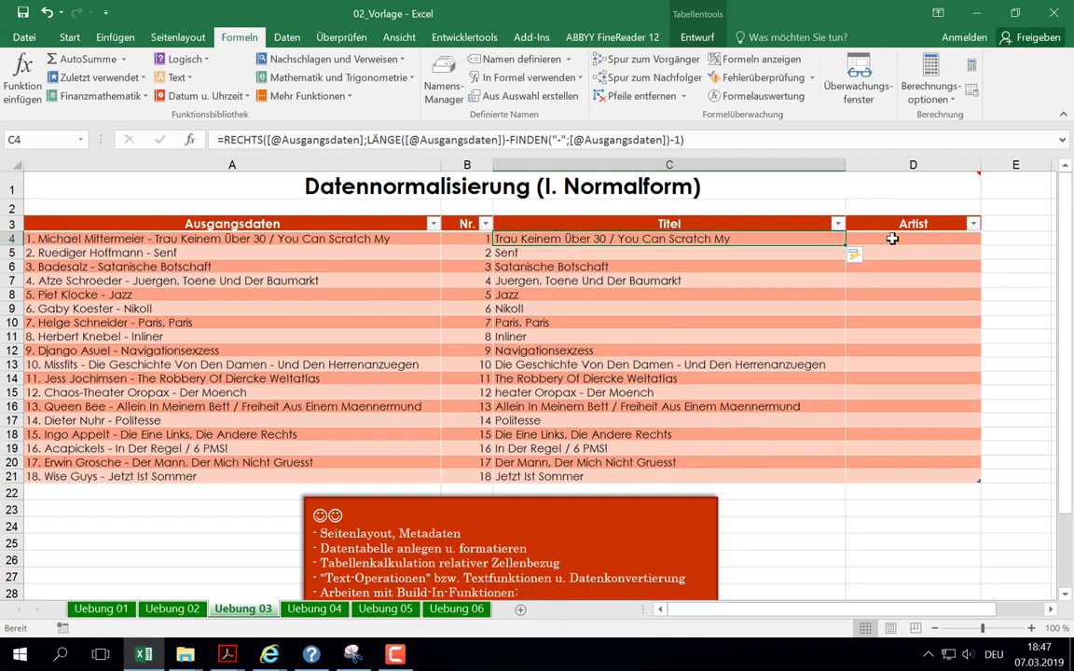
Step: Select D4, then start a new Snipping Tool capture with Ctrl+N
key("Right")
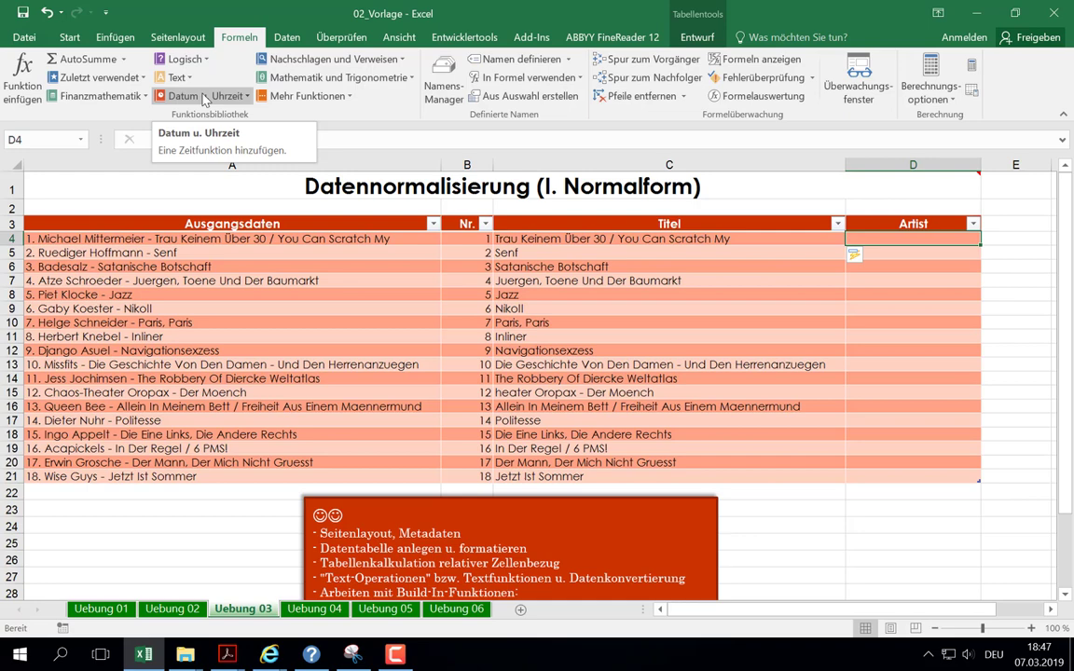
left_click(352, 654)
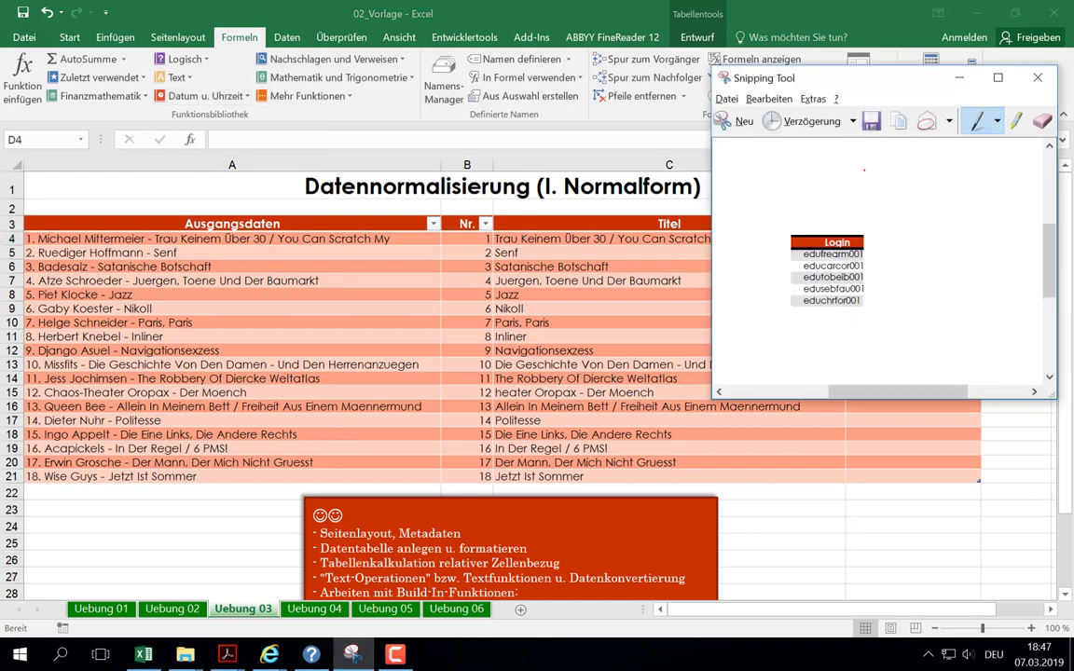
key("ctrl+n")
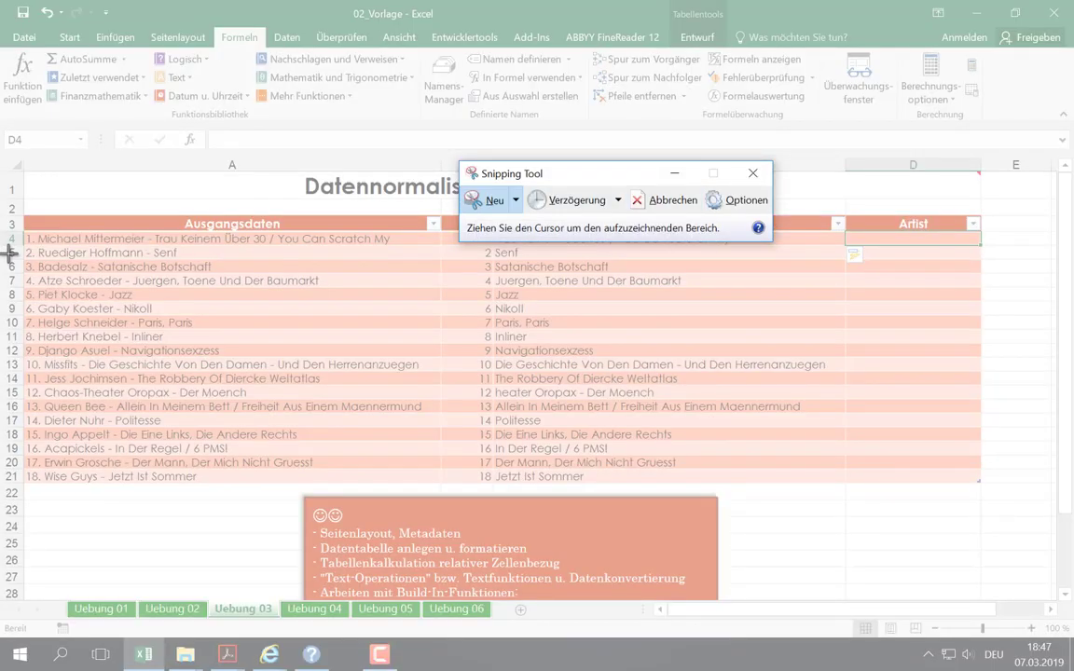
Step: Snip the Ausgangsdaten header and first entry, draw a red bracket, then erase it
left_click_drag(25, 218, 414, 249)
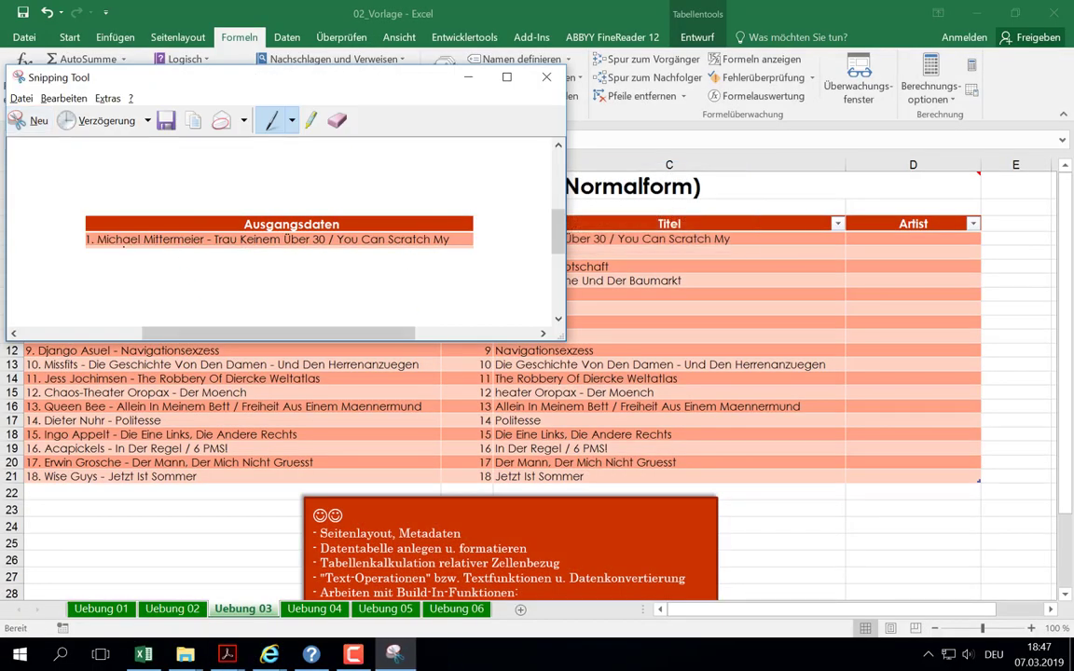
left_click(292, 120)
left_click(298, 145)
mouse_move(97, 233)
left_mouse_down()
mouse_move(395, 263)
mouse_move(453, 260)
mouse_move(454, 230)
left_mouse_up()
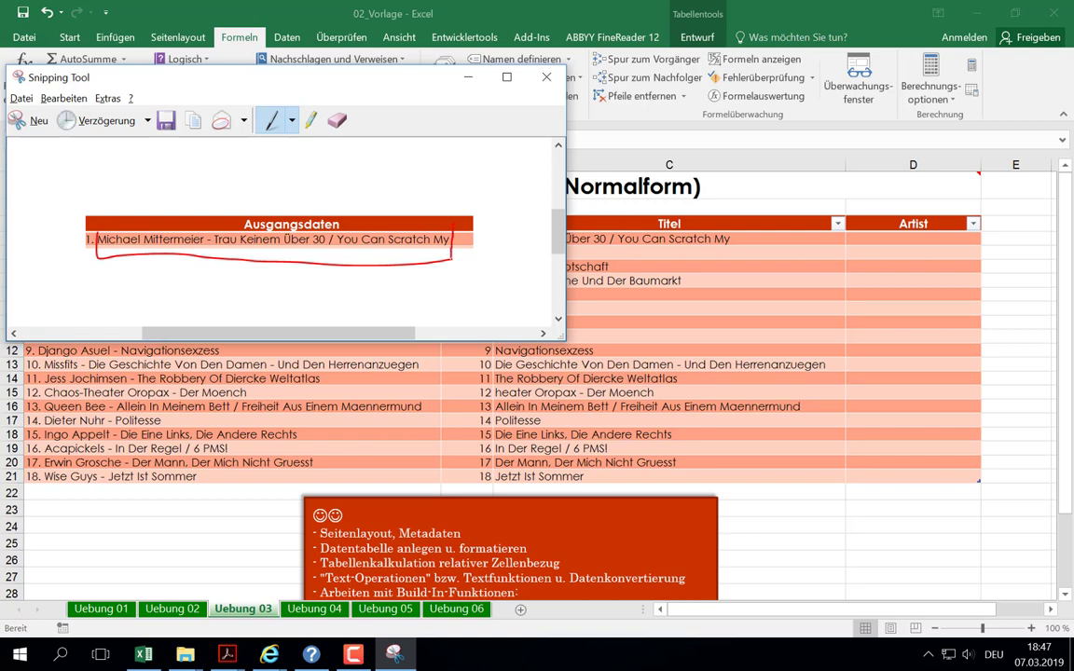
left_click(271, 119)
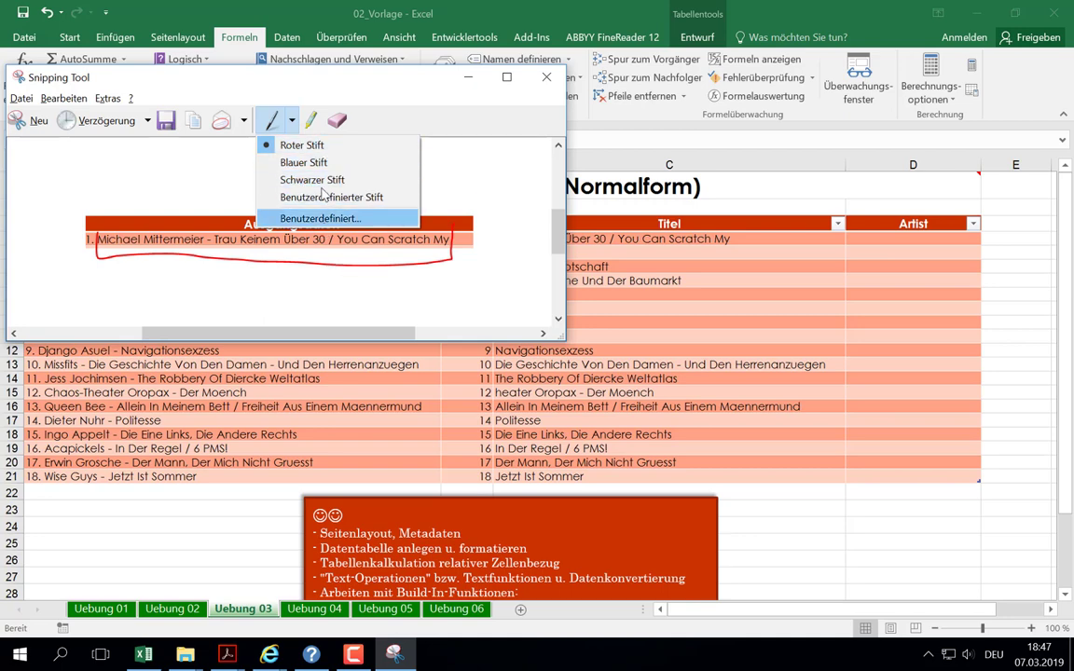
left_click(298, 145)
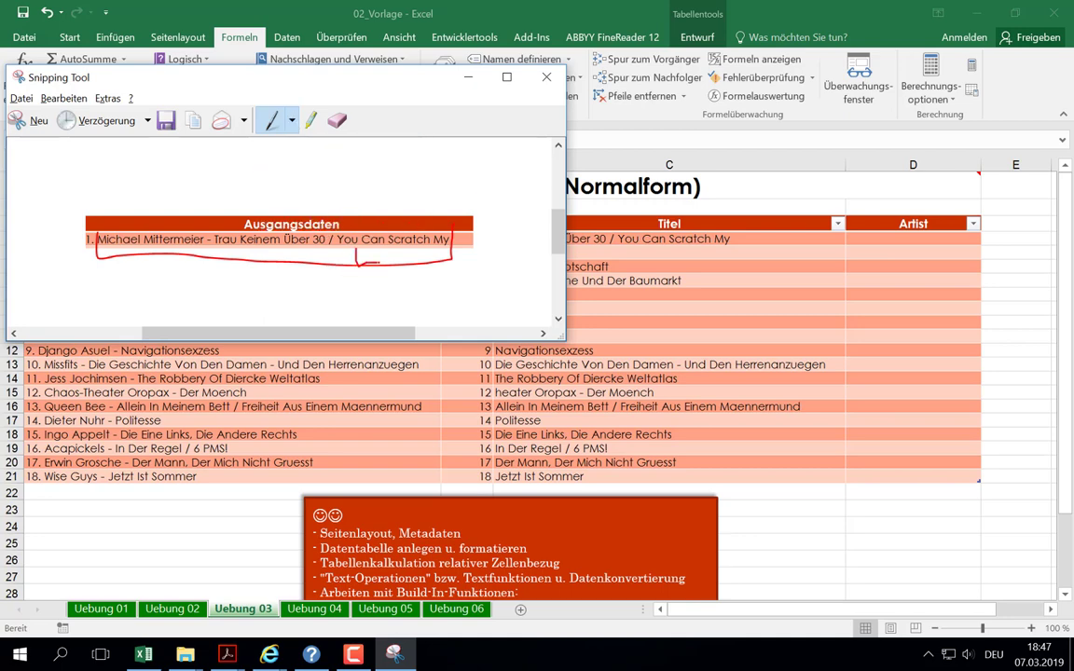
left_click(337, 119)
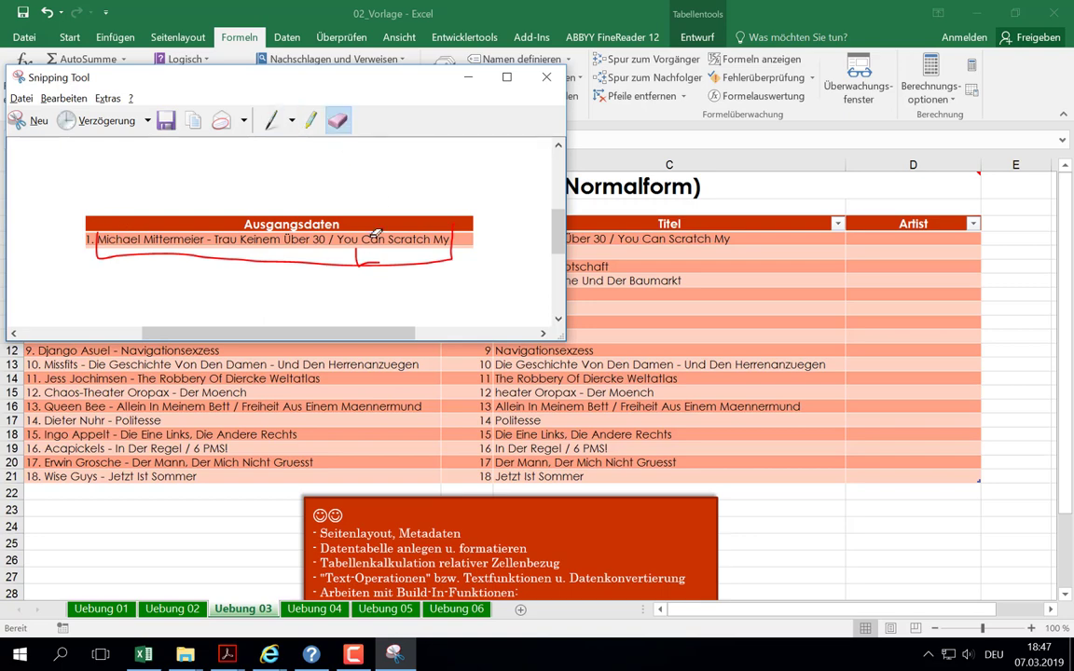
left_click(335, 238)
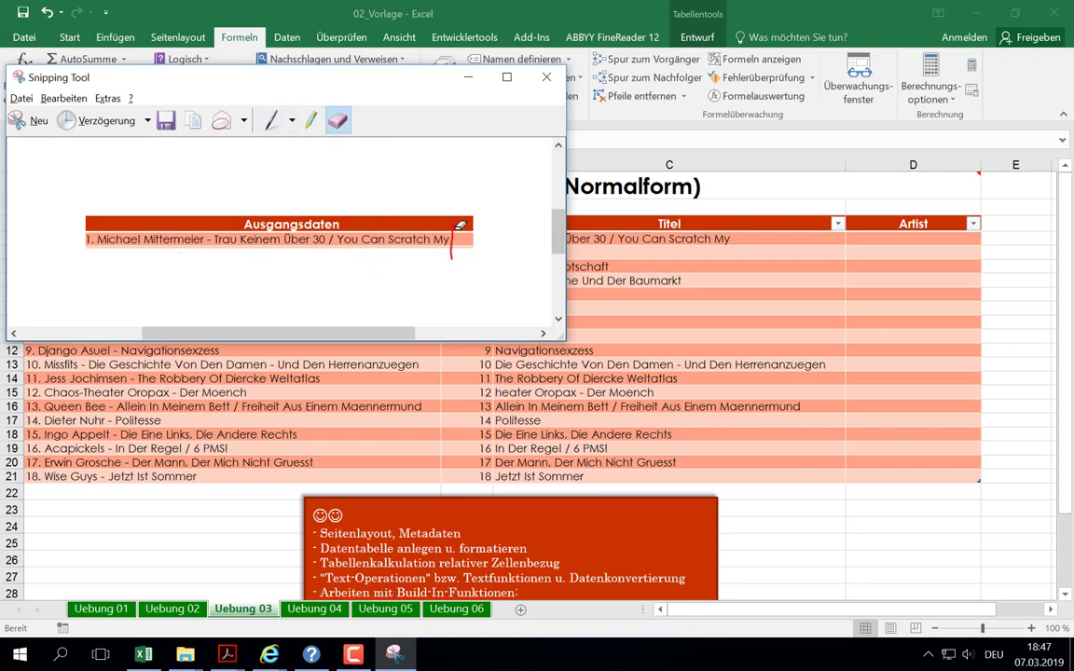
left_click(457, 229)
Step: Underline the title part in red with R, the artist part in blue with L, then minimize
left_click(293, 122)
left_click(300, 146)
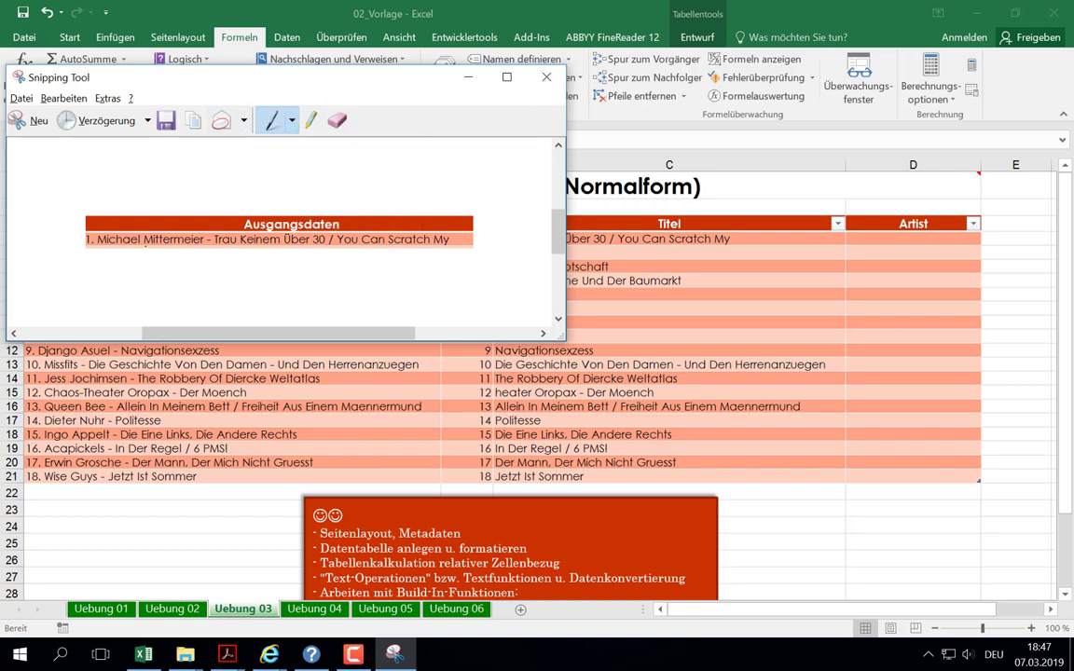
mouse_move(96, 244)
left_mouse_down()
mouse_move(187, 272)
mouse_move(476, 273)
left_mouse_up()
left_click_drag(451, 232, 447, 267)
mouse_move(337, 247)
left_mouse_down()
mouse_move(359, 247)
mouse_move(343, 265)
mouse_move(361, 265)
left_mouse_up()
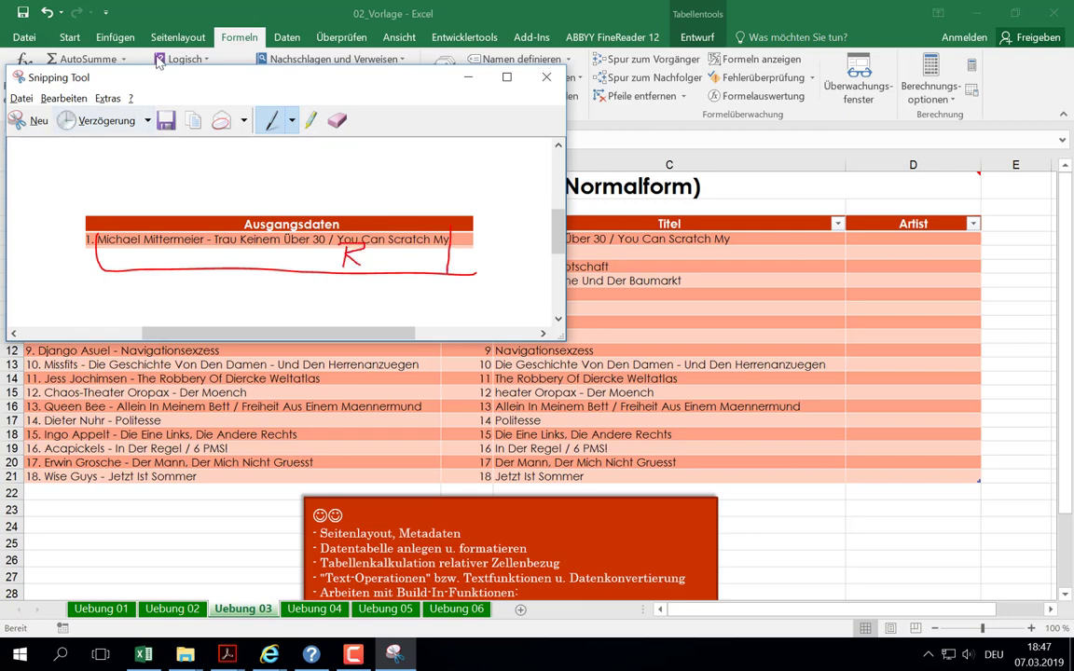
left_click(270, 121)
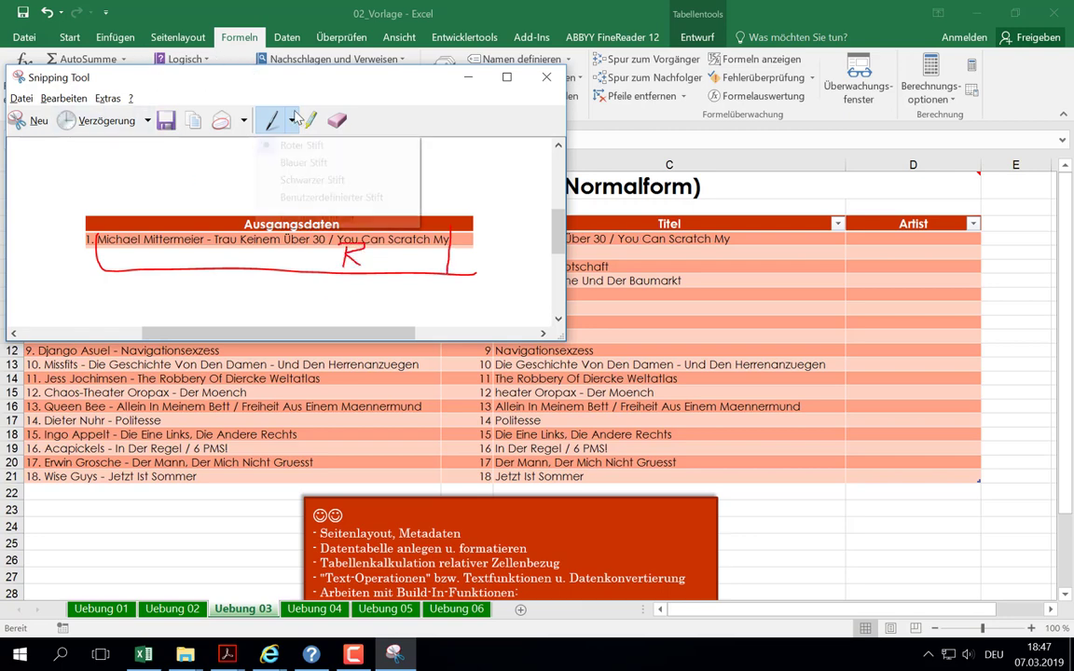
left_click(266, 156)
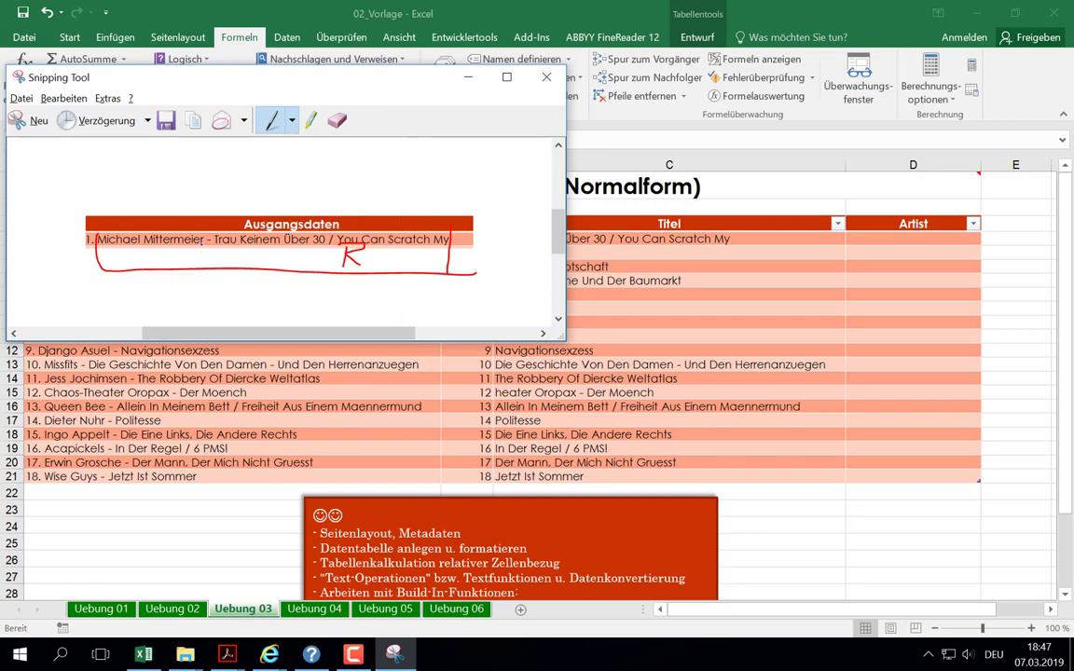
left_click_drag(204, 241, 84, 282)
left_click_drag(112, 296, 133, 313)
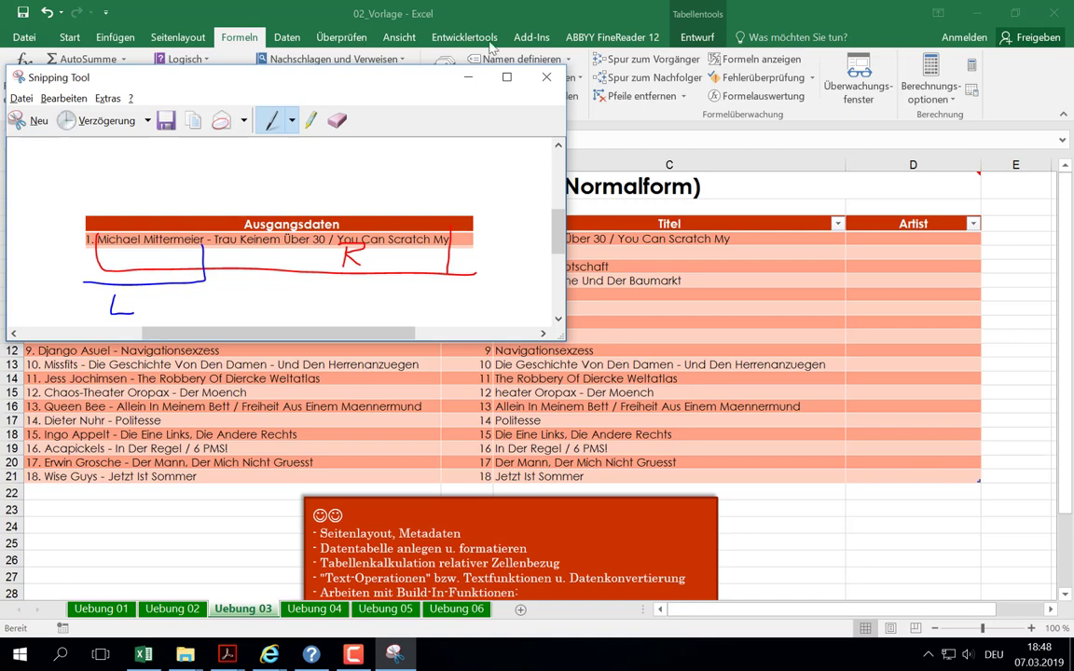
left_click(467, 77)
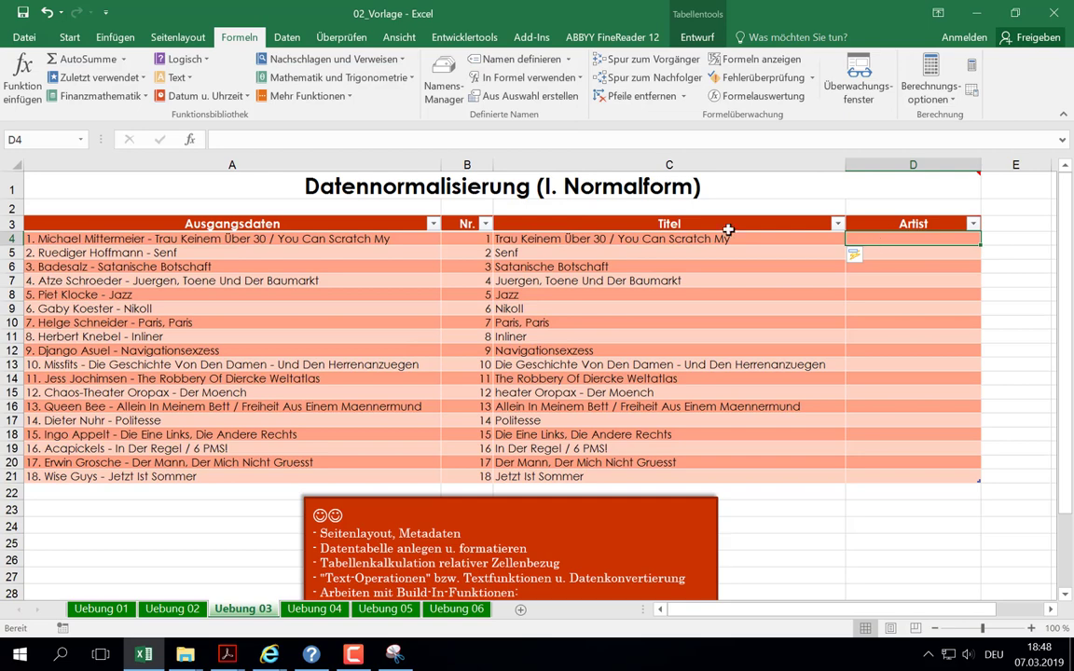
left_click(176, 77)
scroll(183, 245, "down", 2)
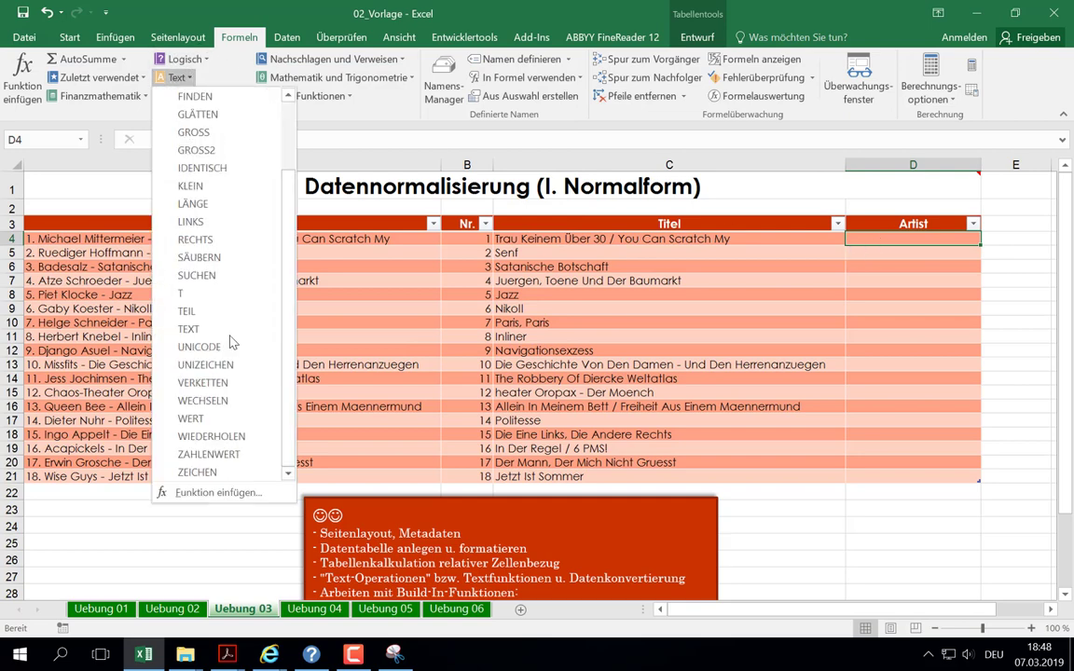
left_click(184, 296)
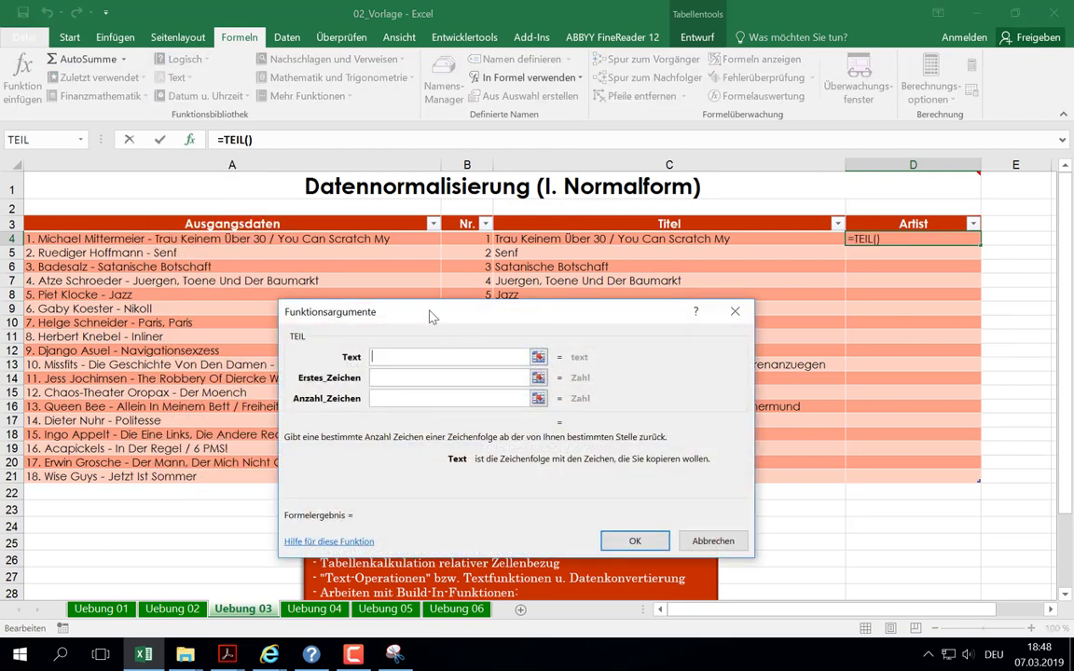
left_click_drag(431, 312, 500, 301)
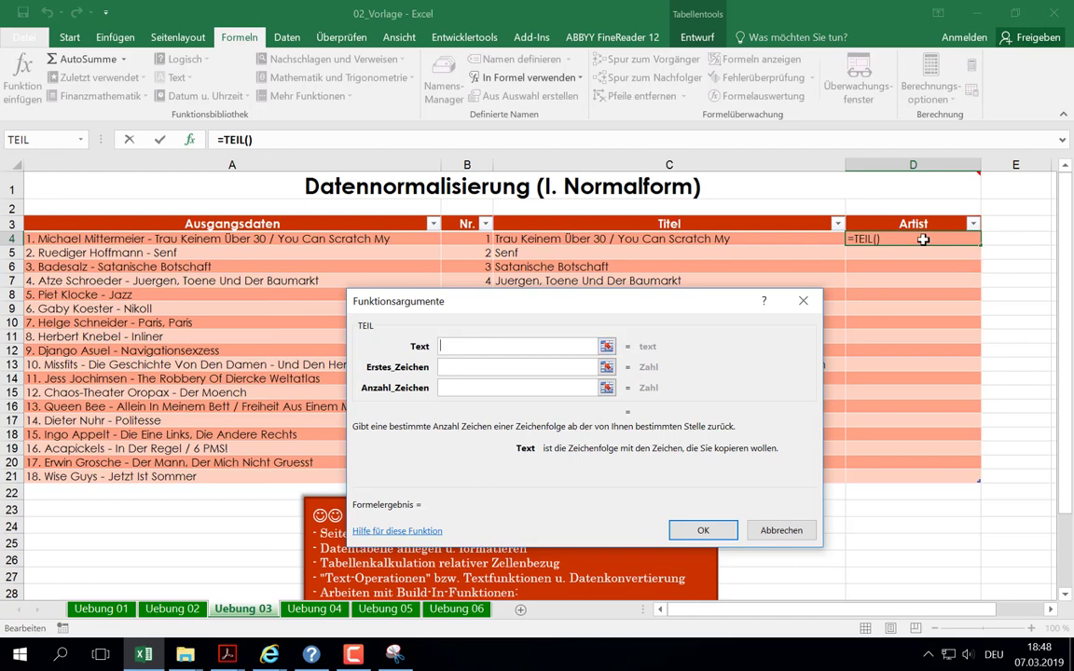
left_click(78, 239)
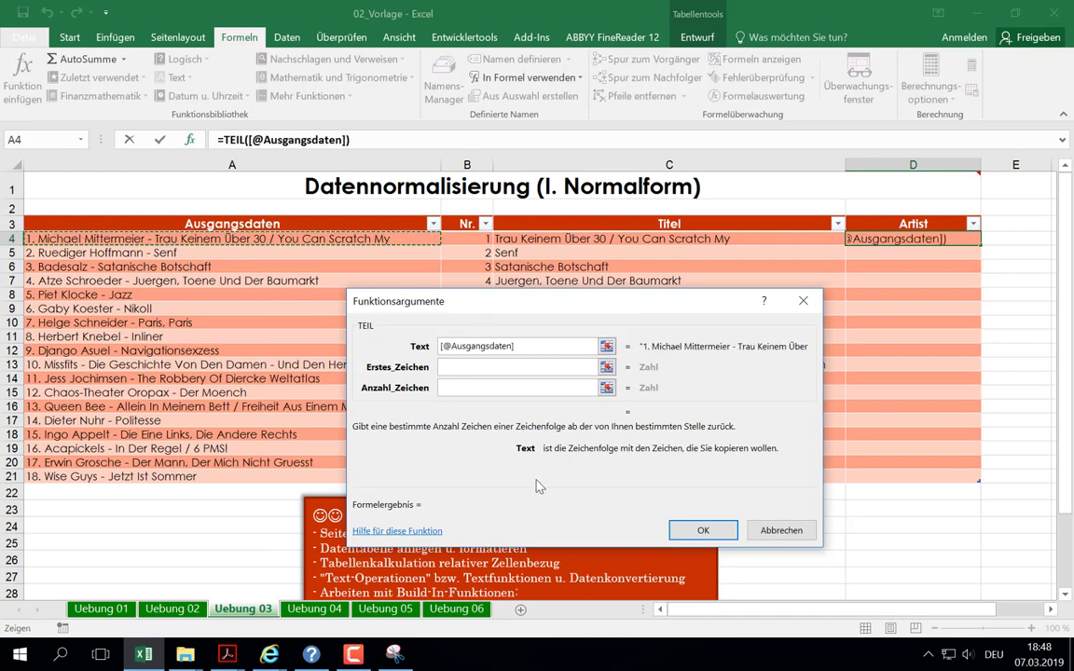
key("Tab")
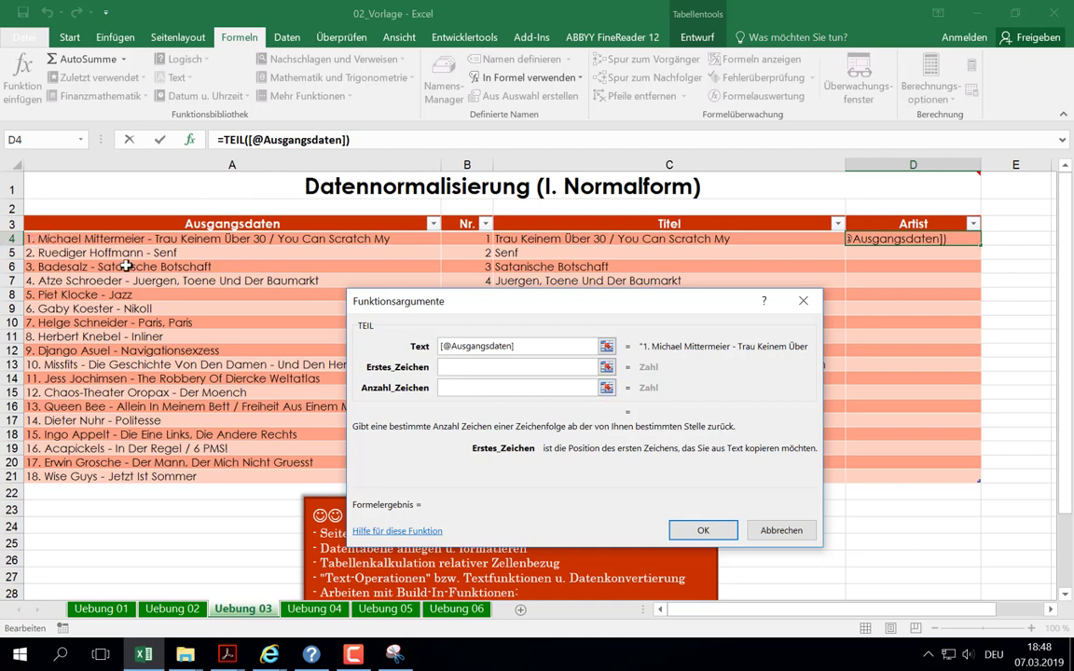
left_click(80, 139)
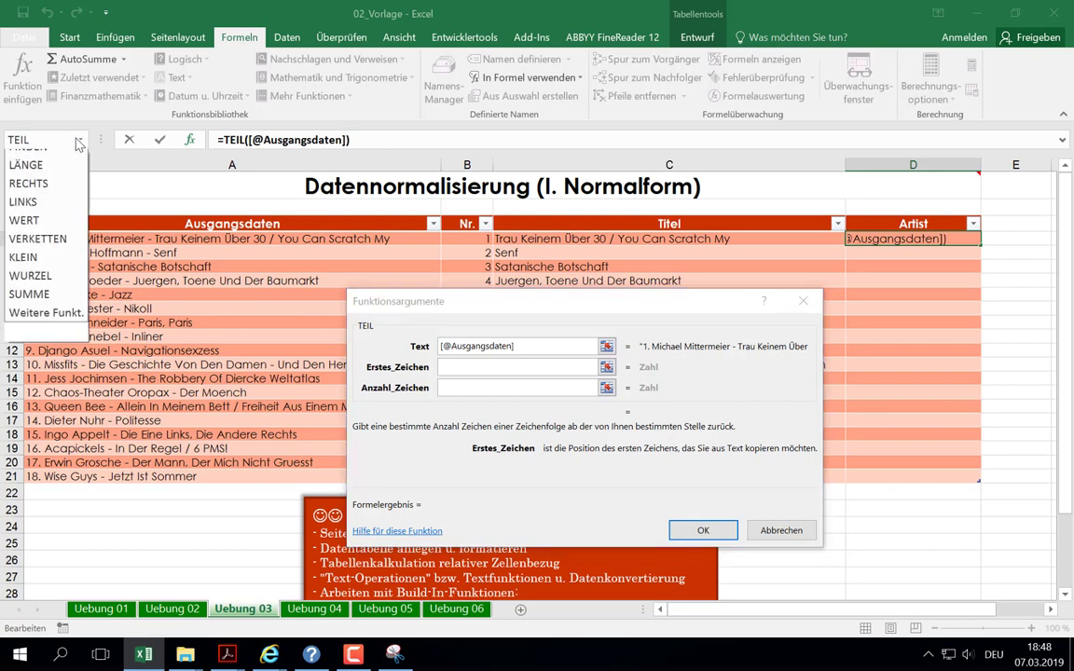
left_click(28, 177)
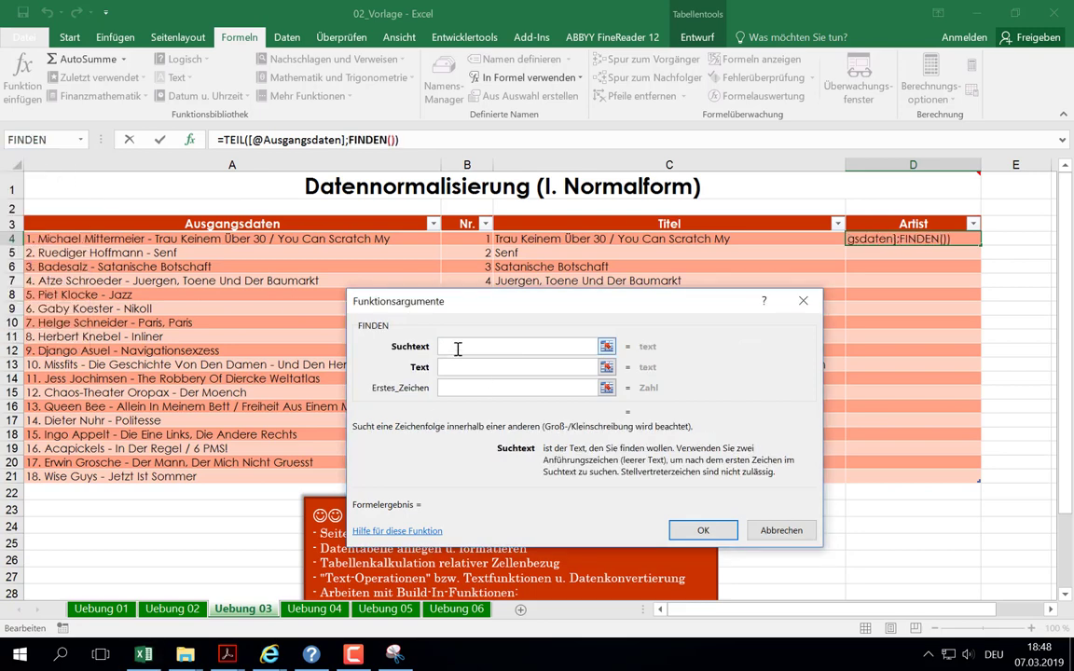
type("\" \"")
key("Tab")
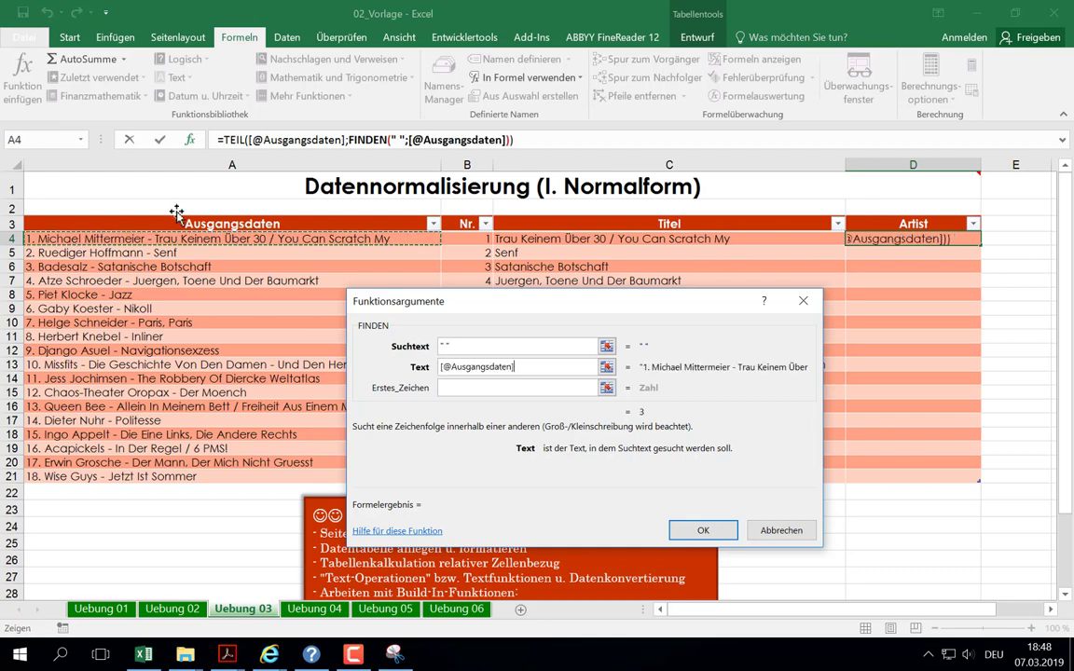
left_click(73, 239)
left_click(226, 140)
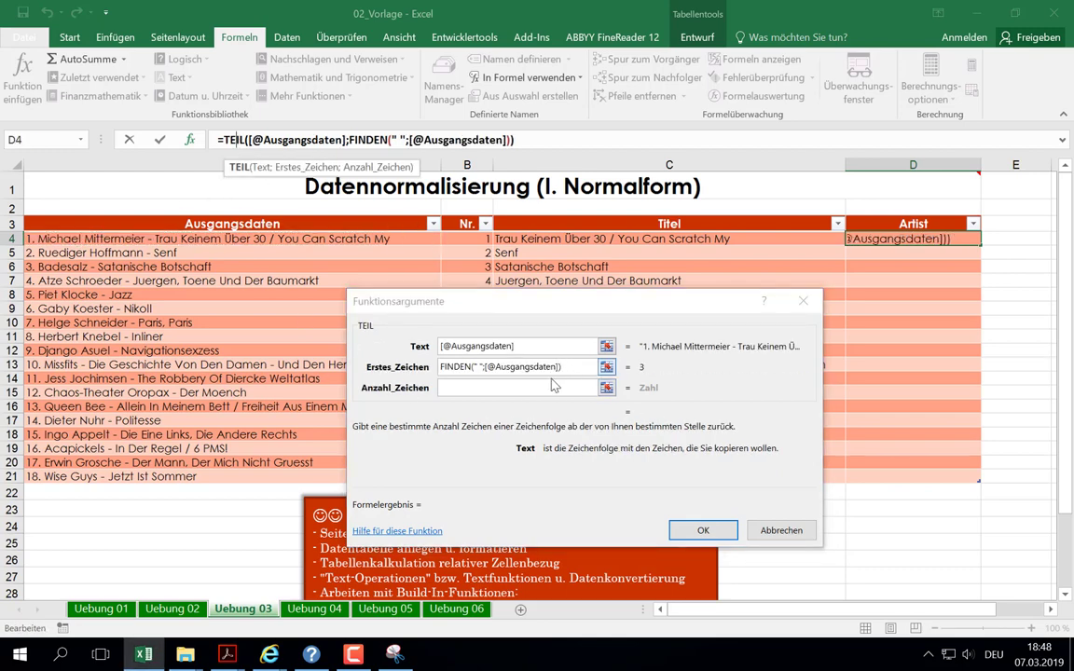
left_click(459, 389)
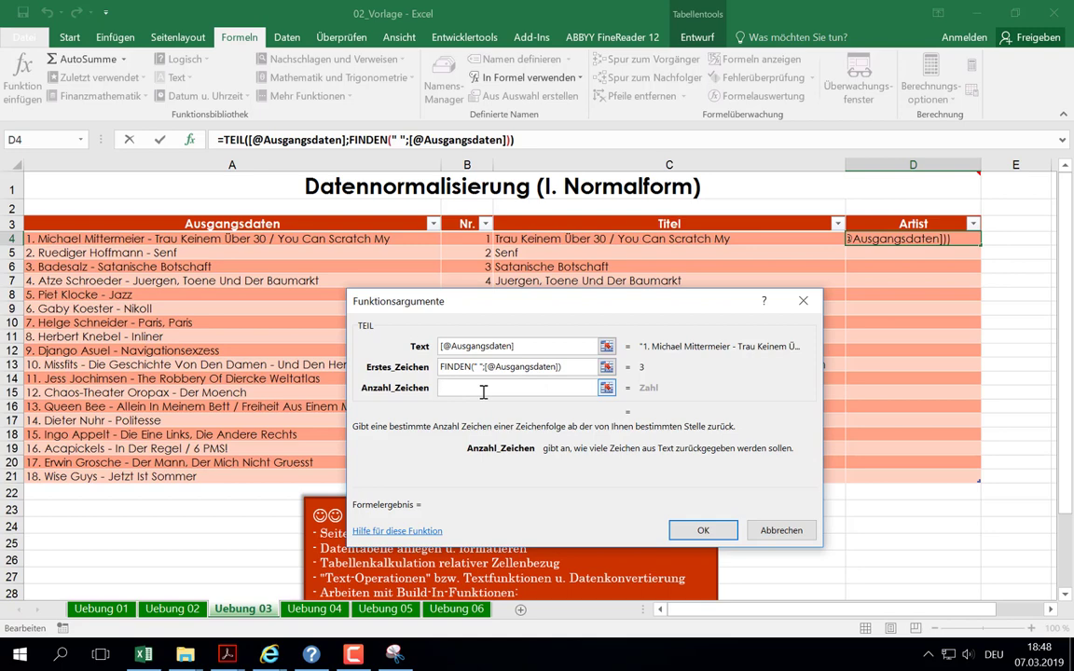
type("5")
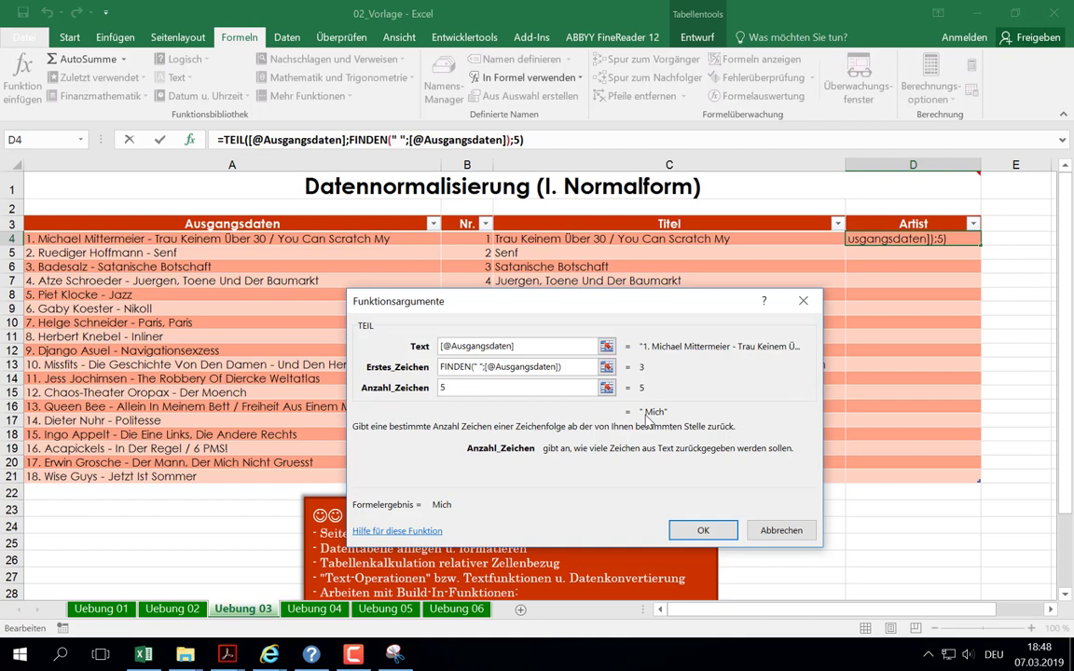
Step: Append +1 to TEIL's start position so D4 previews "Micha", then bring back the annotated snip
left_click(572, 367)
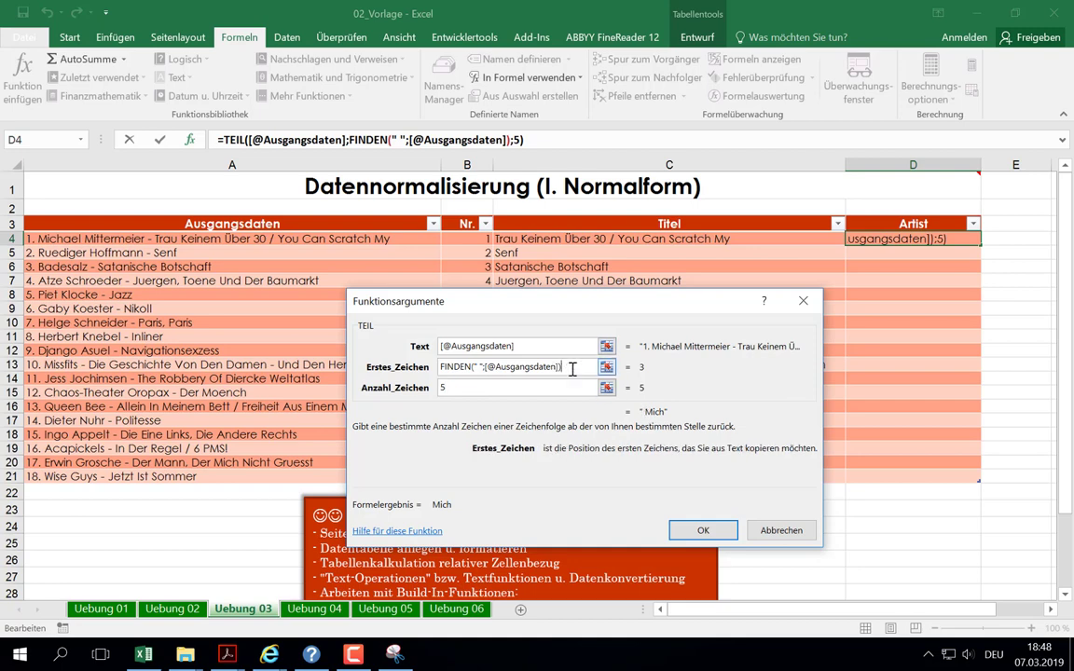
type("+1")
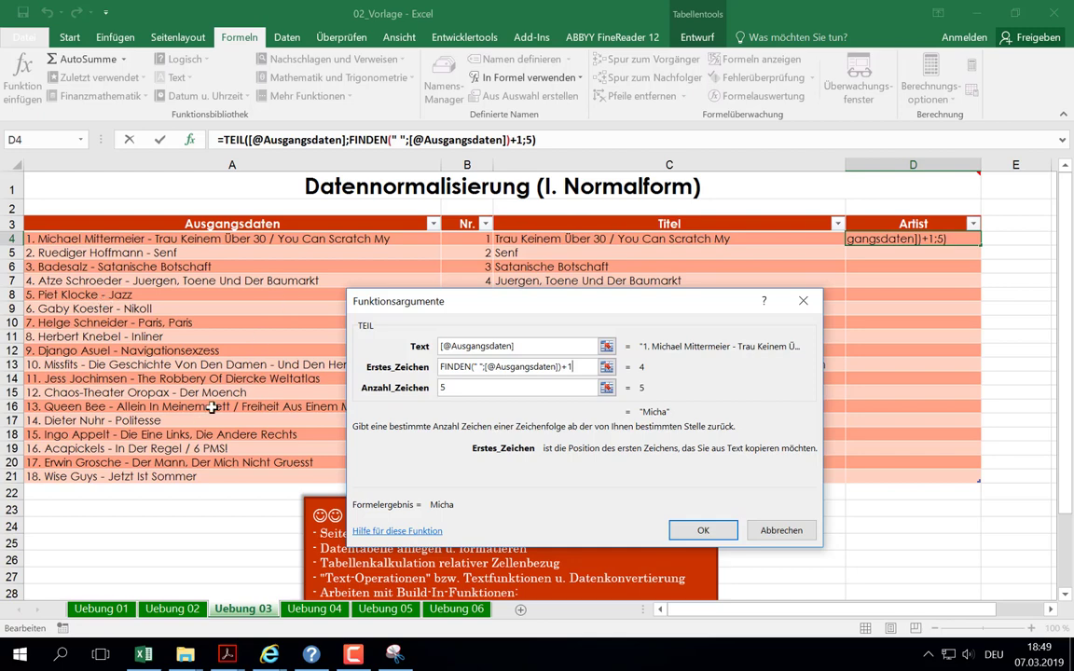
left_click(486, 390)
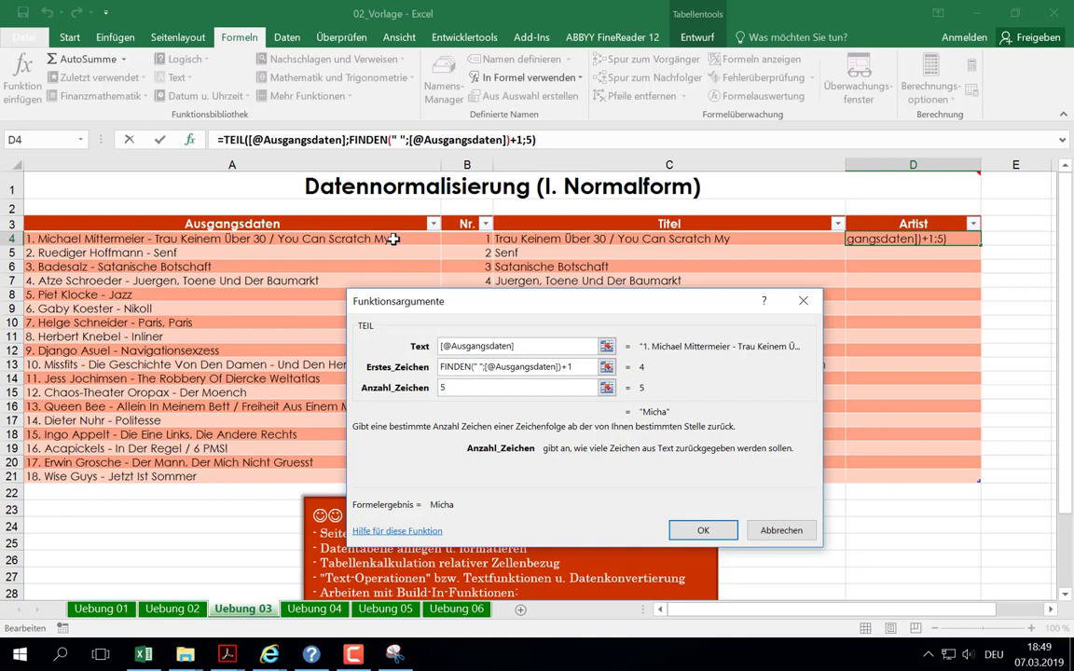
left_click(394, 655)
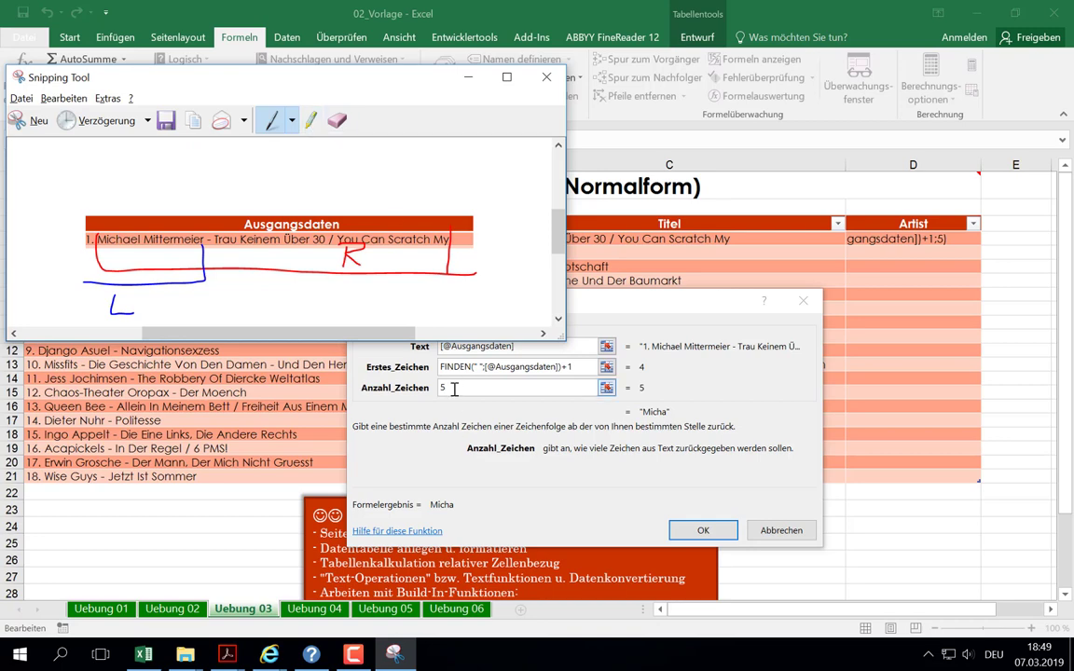
Step: Erase old strokes and re-mark the artist span: red at the dash, blue at its start
left_click(337, 121)
mouse_move(424, 266)
left_mouse_down()
mouse_move(305, 228)
mouse_move(228, 233)
mouse_move(115, 280)
mouse_move(151, 250)
left_mouse_up()
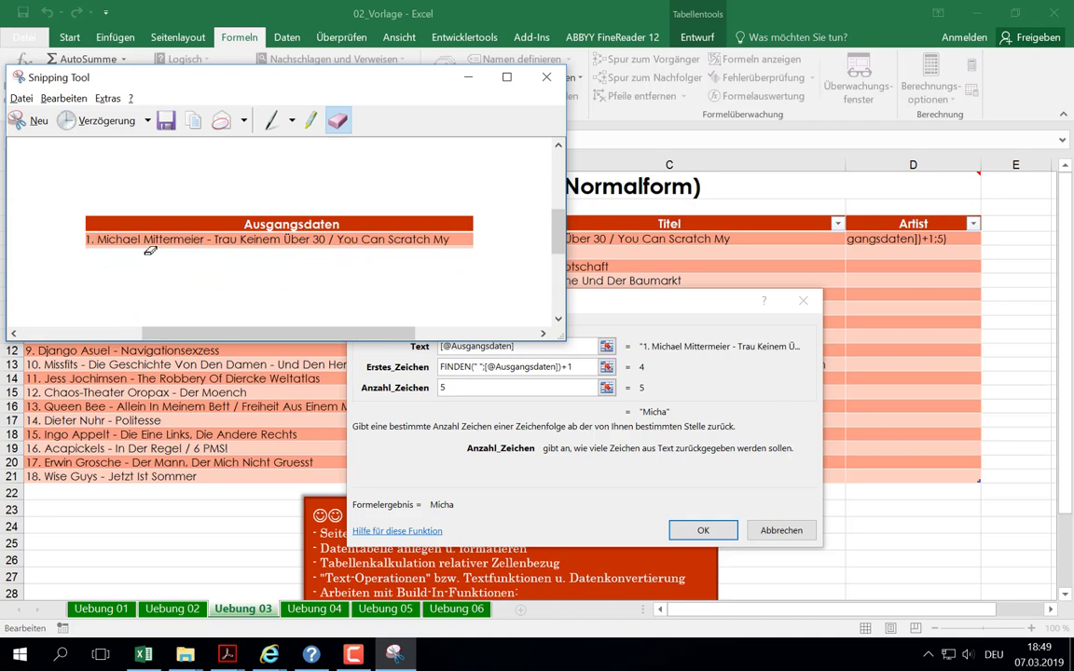
left_click(292, 122)
left_click(272, 144)
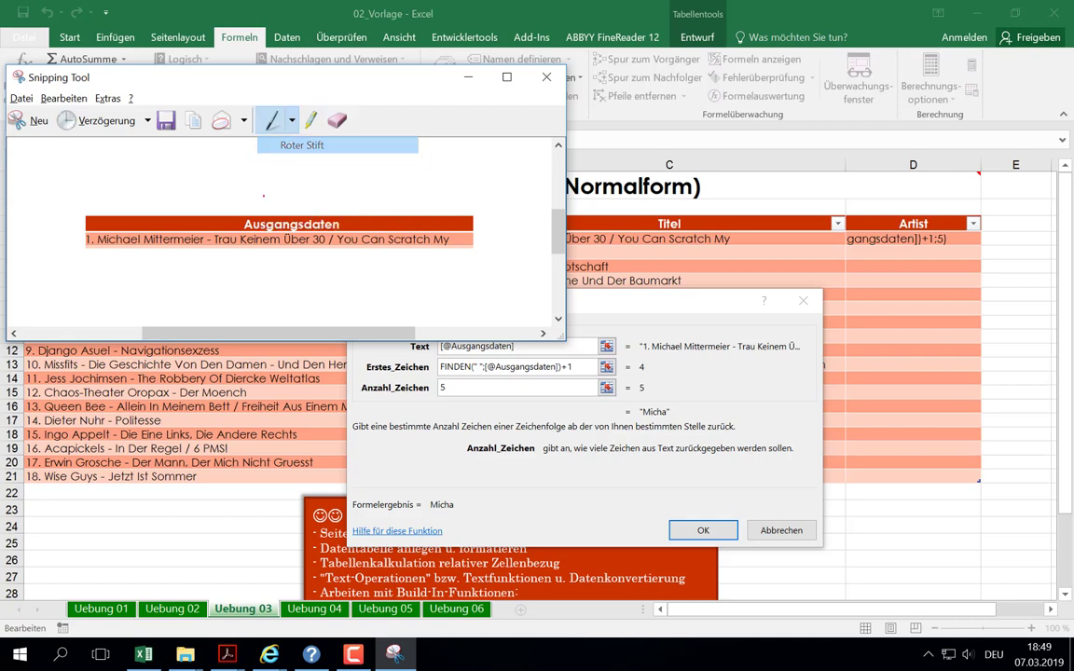
mouse_move(209, 239)
left_mouse_down()
mouse_move(210, 255)
mouse_move(76, 252)
left_mouse_up()
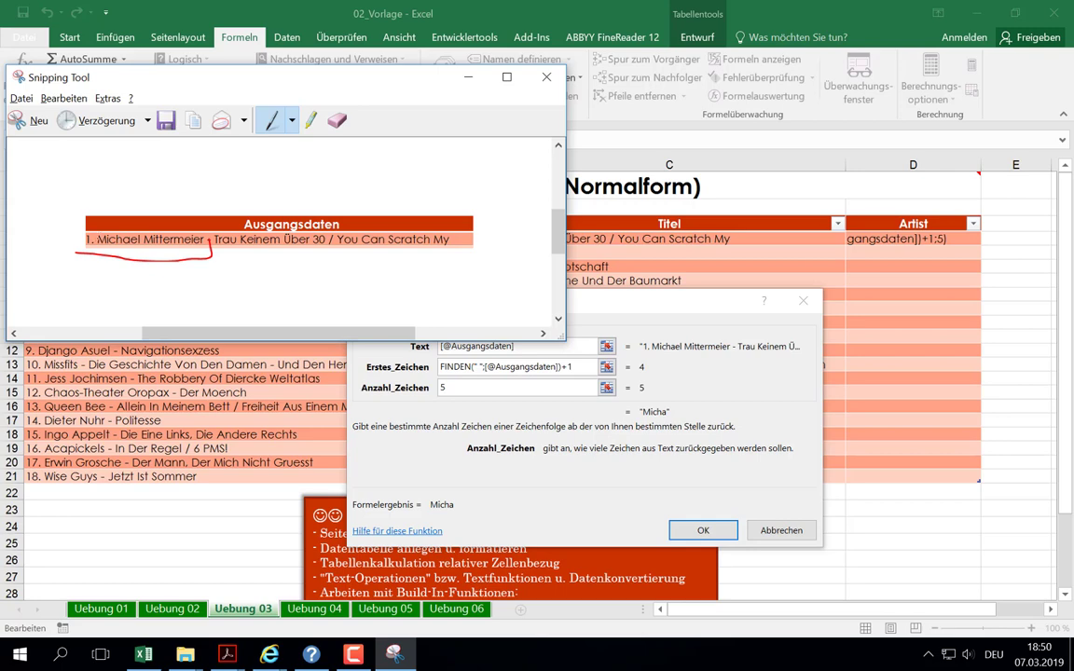
left_click(292, 120)
left_click(282, 160)
left_click_drag(94, 250, 79, 264)
left_click(292, 120)
left_click(280, 131)
left_click_drag(182, 253, 209, 254)
Step: Write the F(-)-F( ) difference note above the header, then minimize Snipping Tool
mouse_move(195, 152)
left_mouse_down()
mouse_move(195, 184)
mouse_move(212, 151)
mouse_move(204, 167)
mouse_move(225, 192)
mouse_move(245, 174)
mouse_move(278, 194)
mouse_move(327, 164)
left_mouse_up()
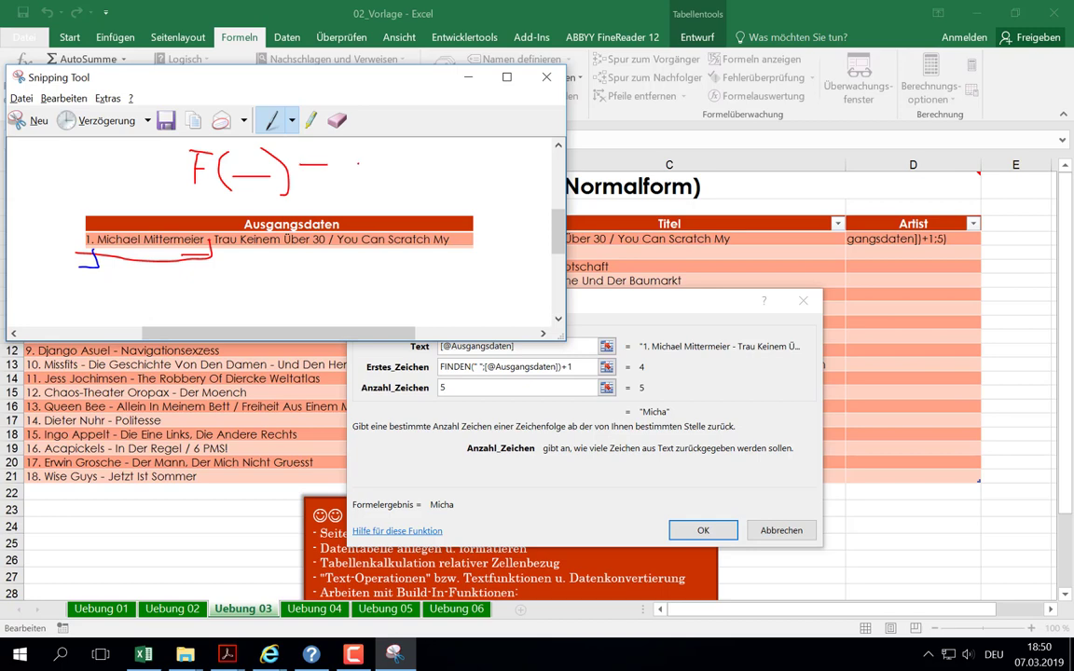
left_click(291, 120)
left_click(301, 147)
mouse_move(341, 156)
left_mouse_down()
mouse_move(341, 190)
mouse_move(377, 153)
mouse_move(358, 170)
mouse_move(415, 193)
left_mouse_up()
left_click_drag(463, 145, 464, 194)
left_click_drag(391, 166, 442, 166)
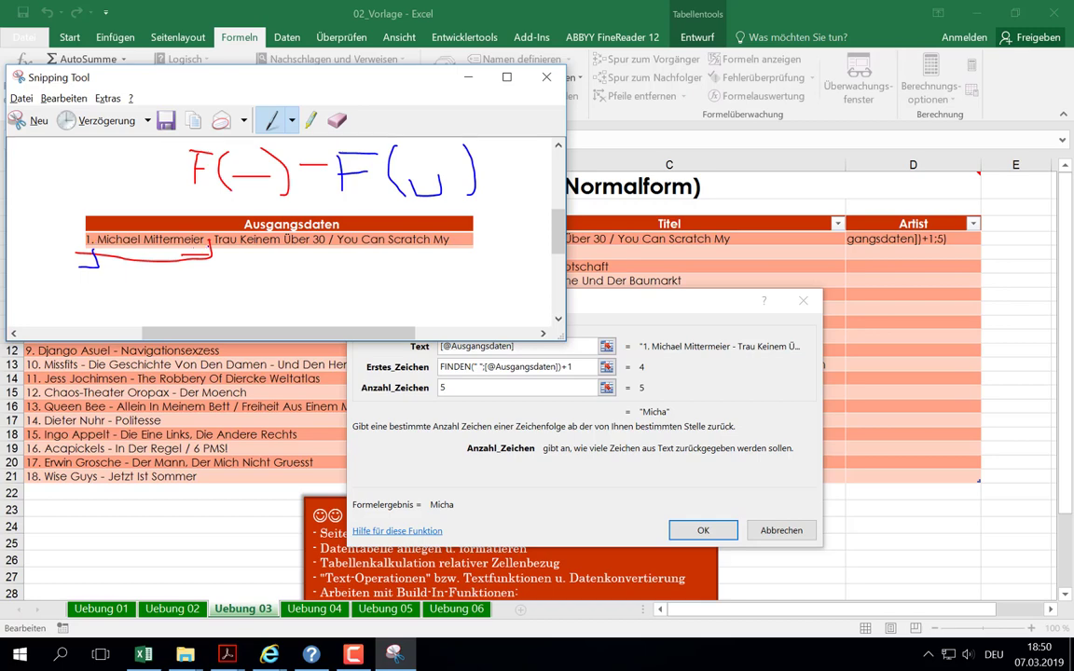
left_click(468, 77)
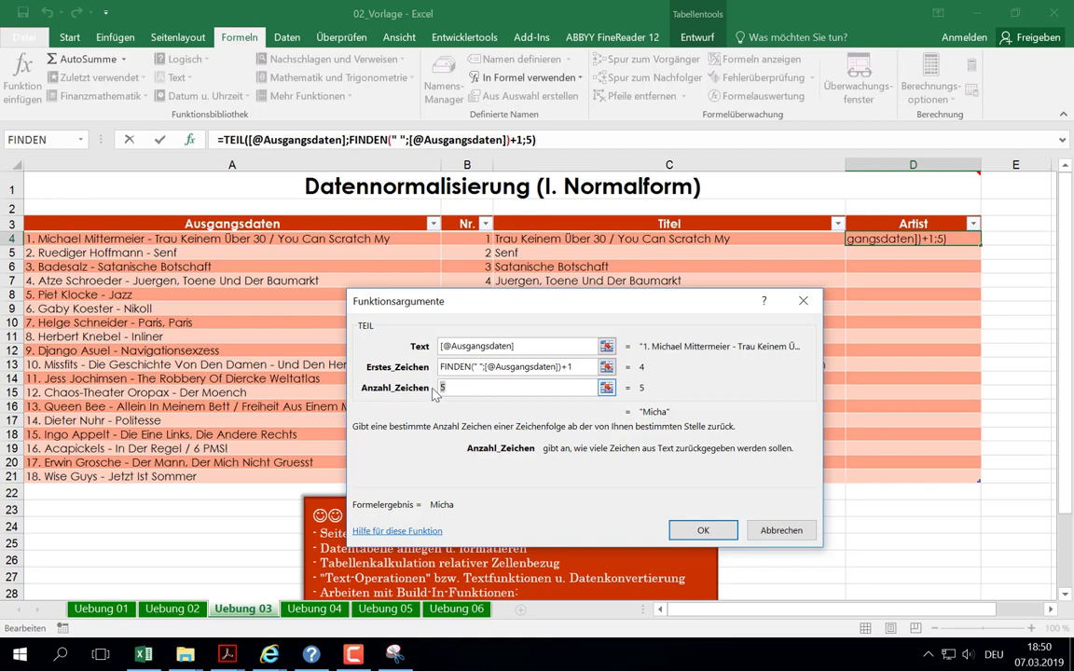
key("BackSpace")
left_click(554, 368)
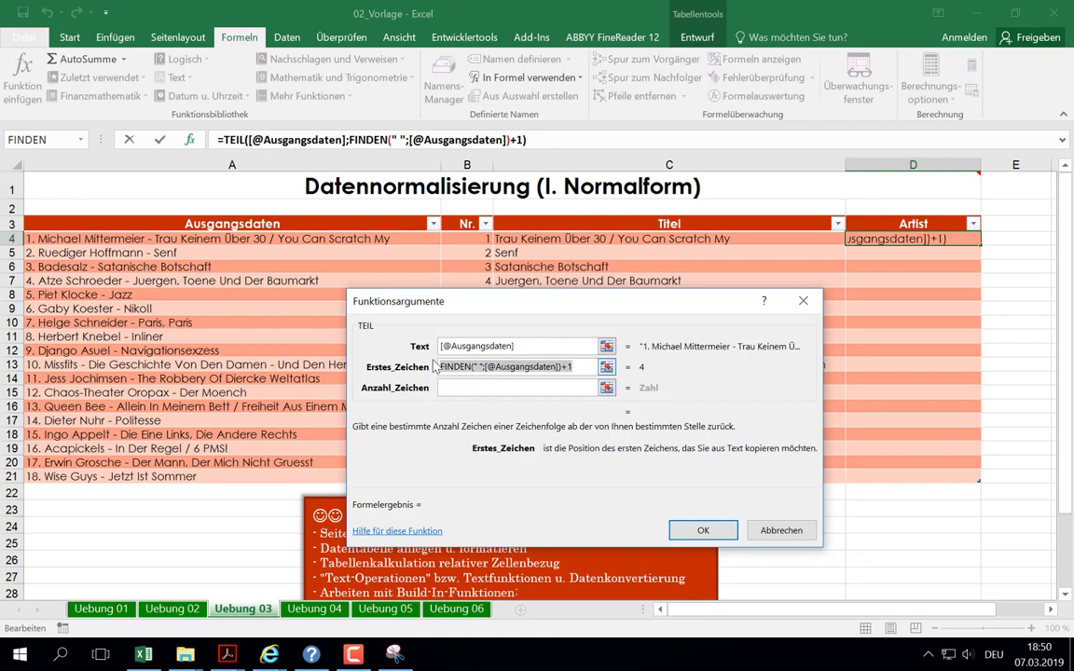
left_click_drag(553, 367, 440, 368)
key("ctrl+c")
left_click(449, 384)
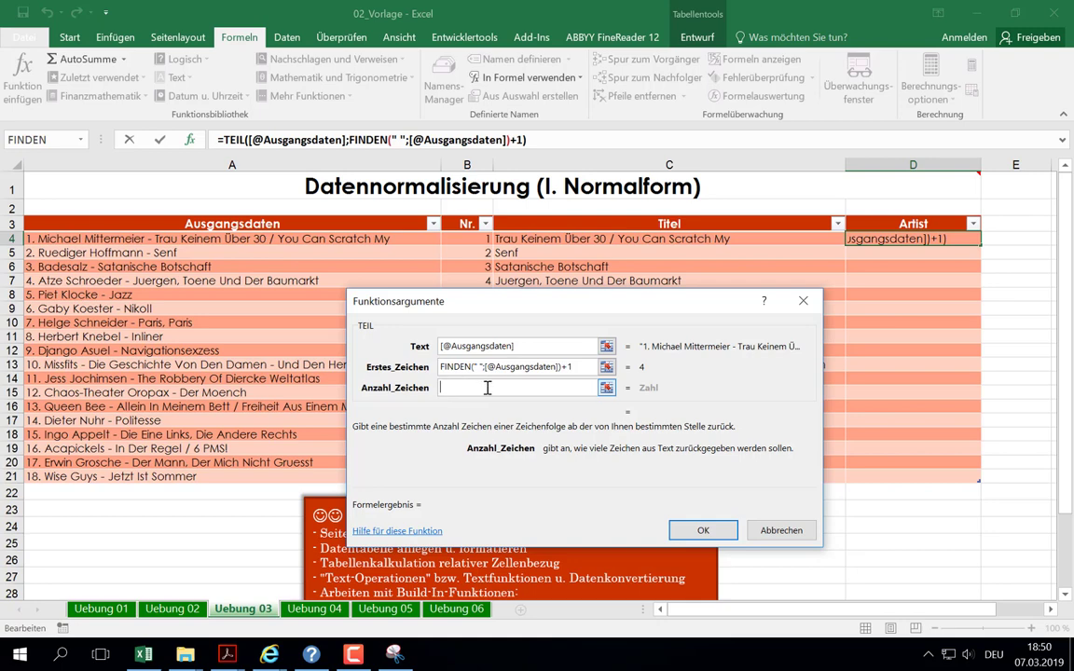
key("ctrl+v")
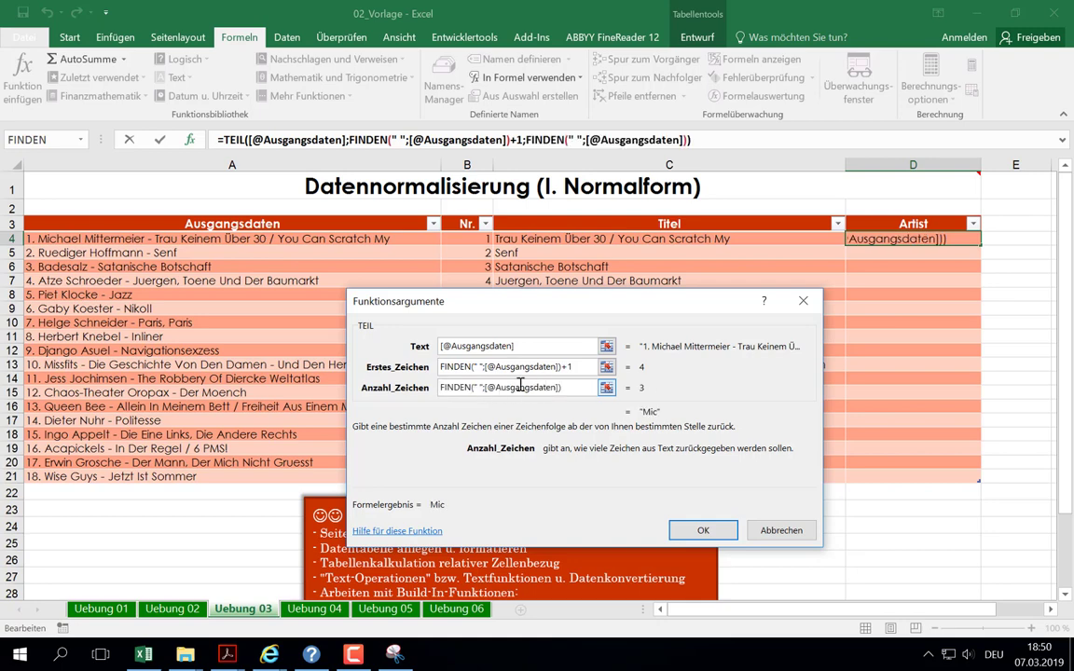
left_click(480, 388)
key("BackSpace")
type("-")
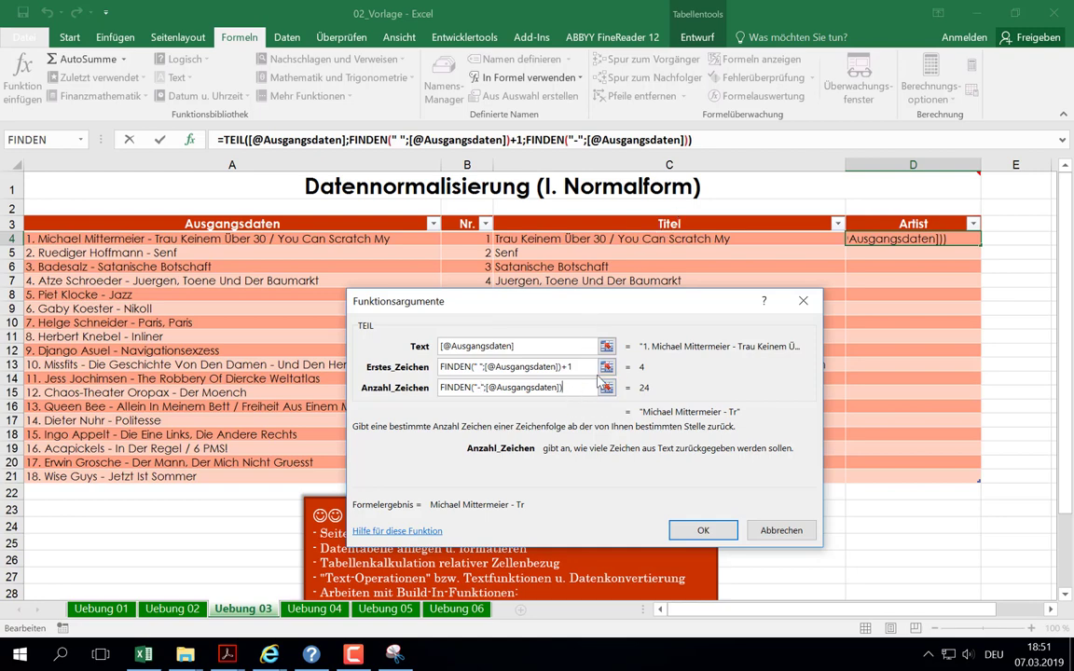
type("-")
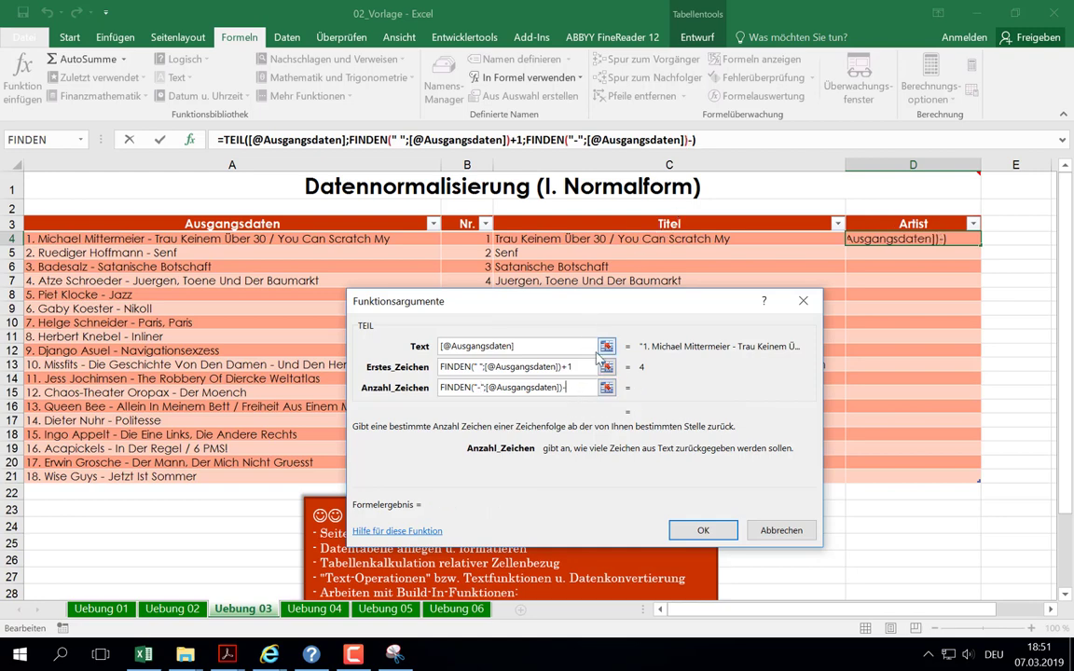
key("ctrl+v")
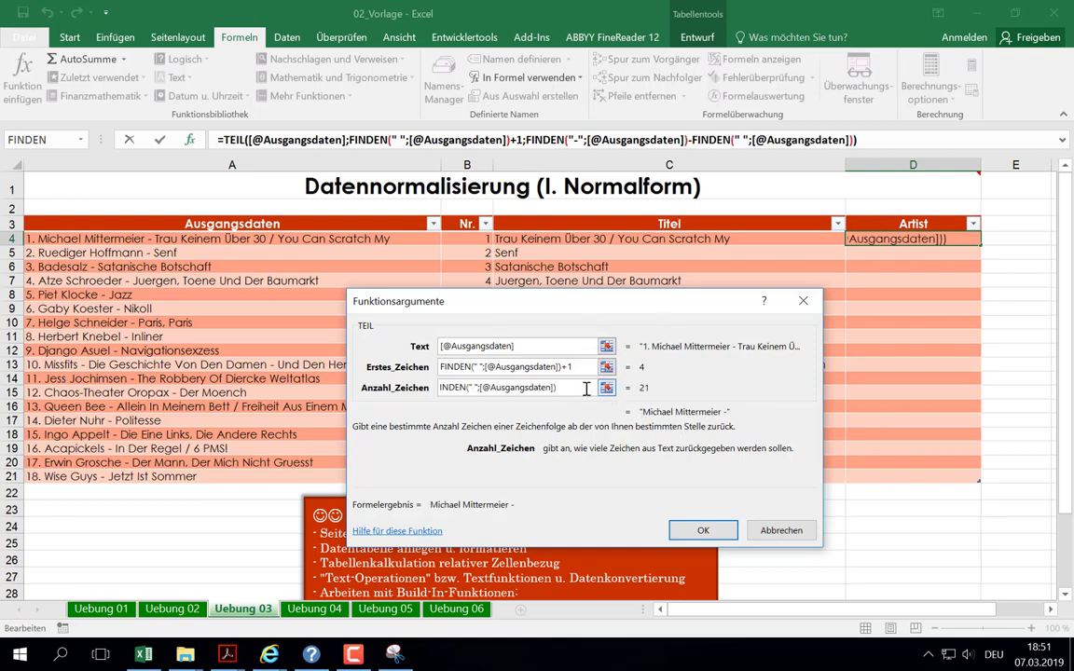
type("-")
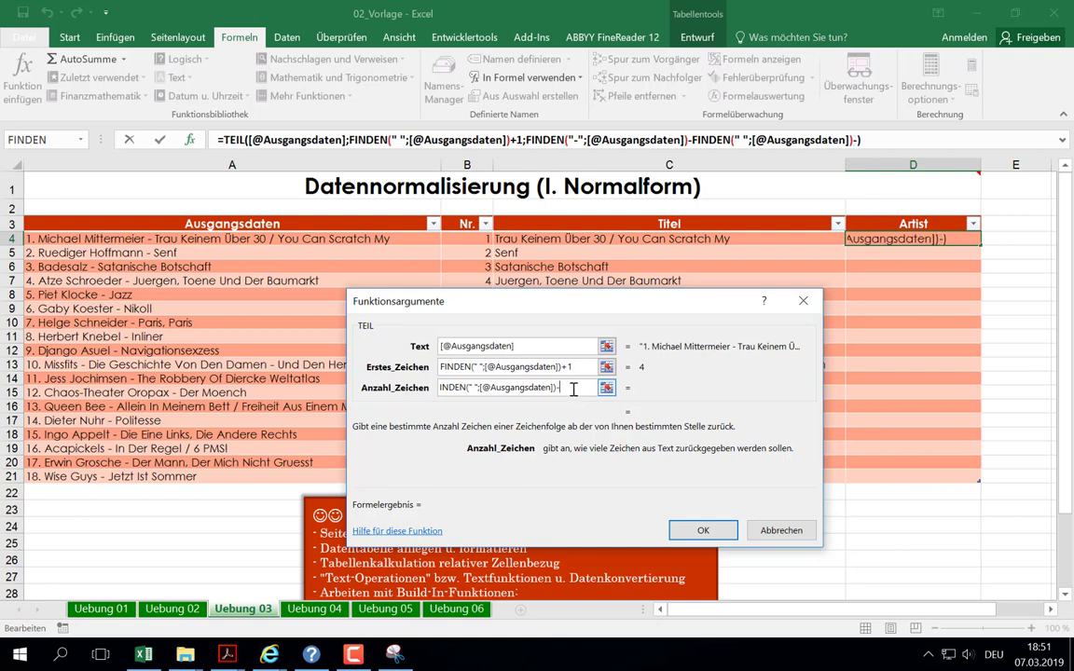
type("2")
key("shift+Home")
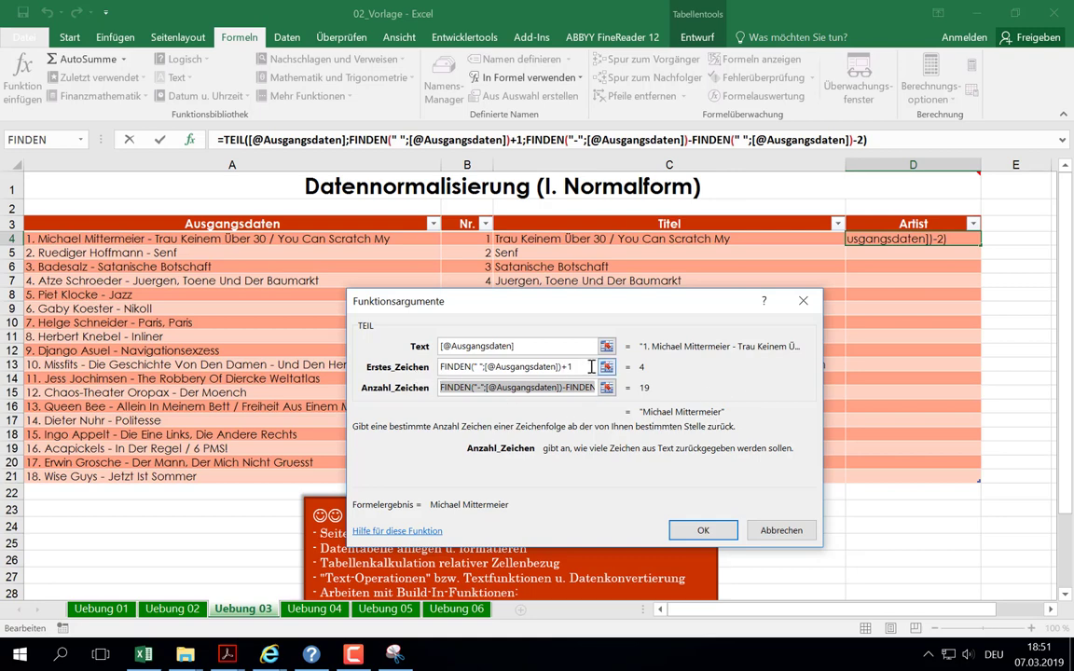
Step: Check the start and length arguments, then confirm the TEIL formula to fill Artist D4:D21
left_click(591, 366)
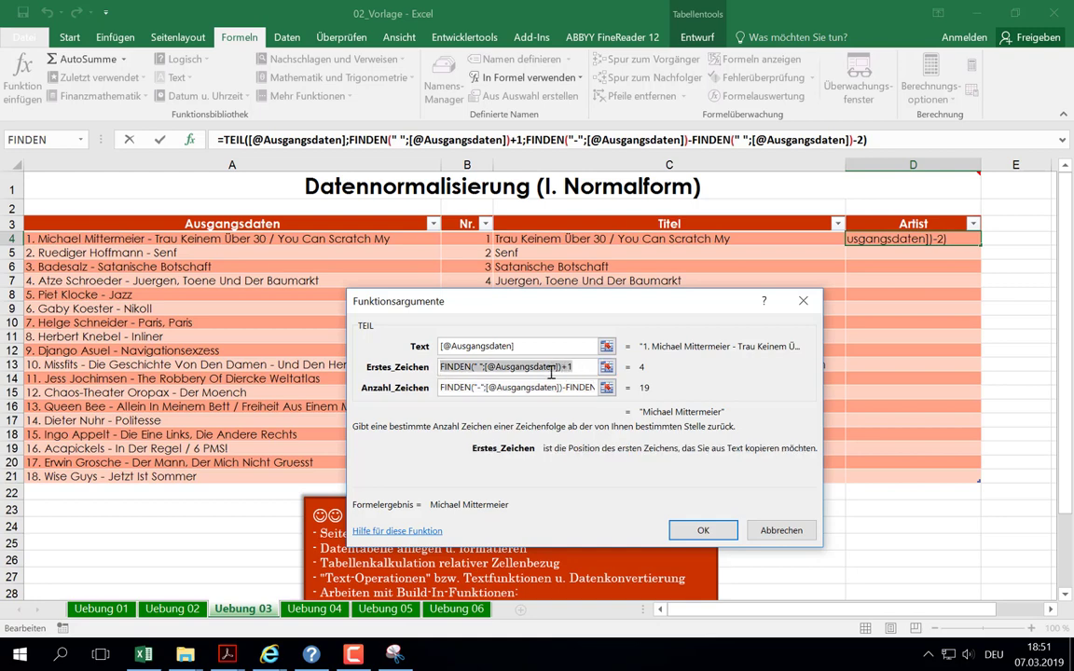
left_click(447, 390)
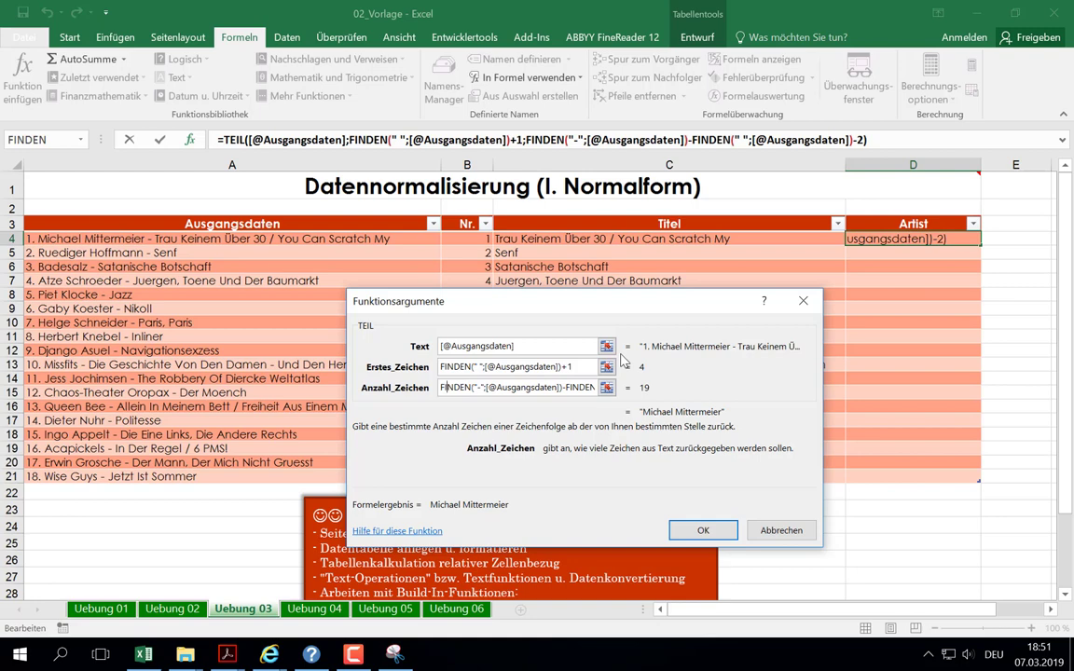
left_click(704, 529)
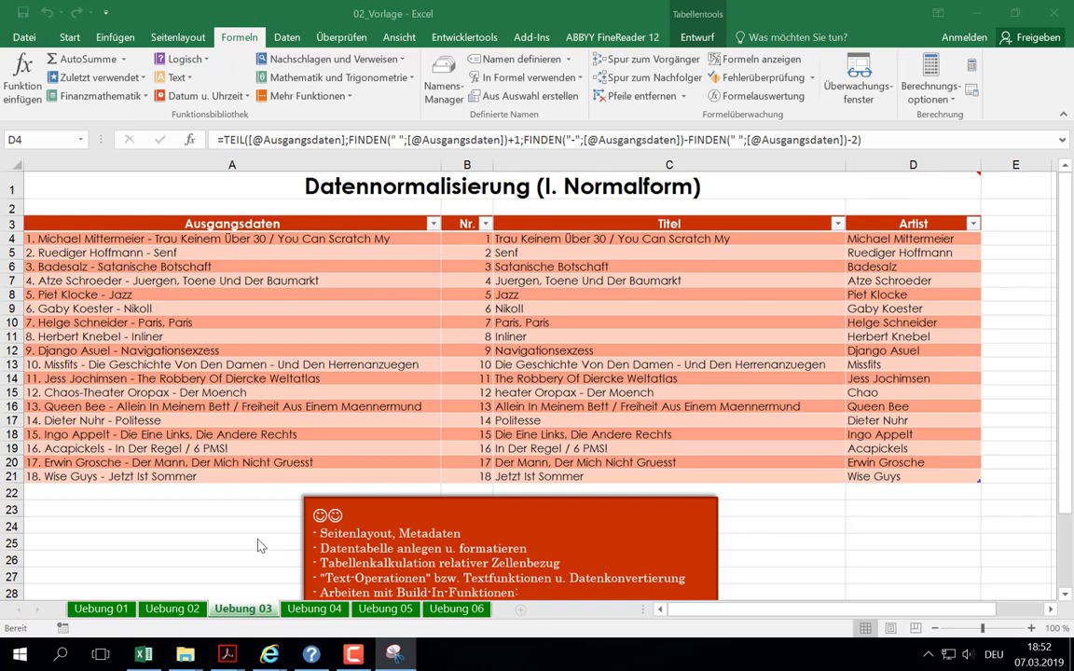
left_click(356, 655)
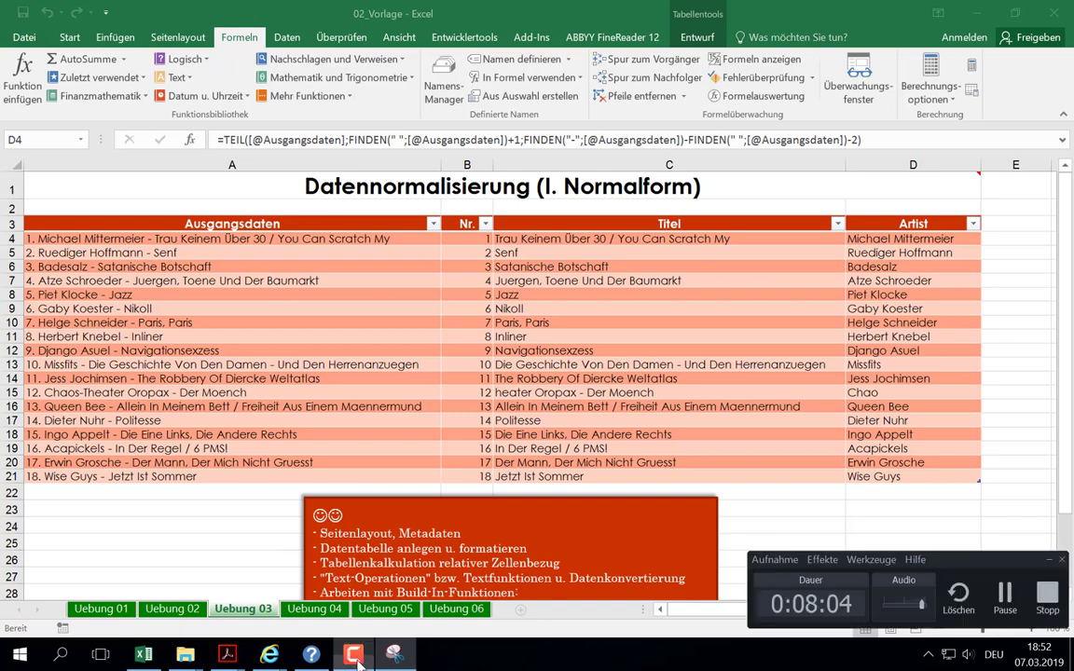